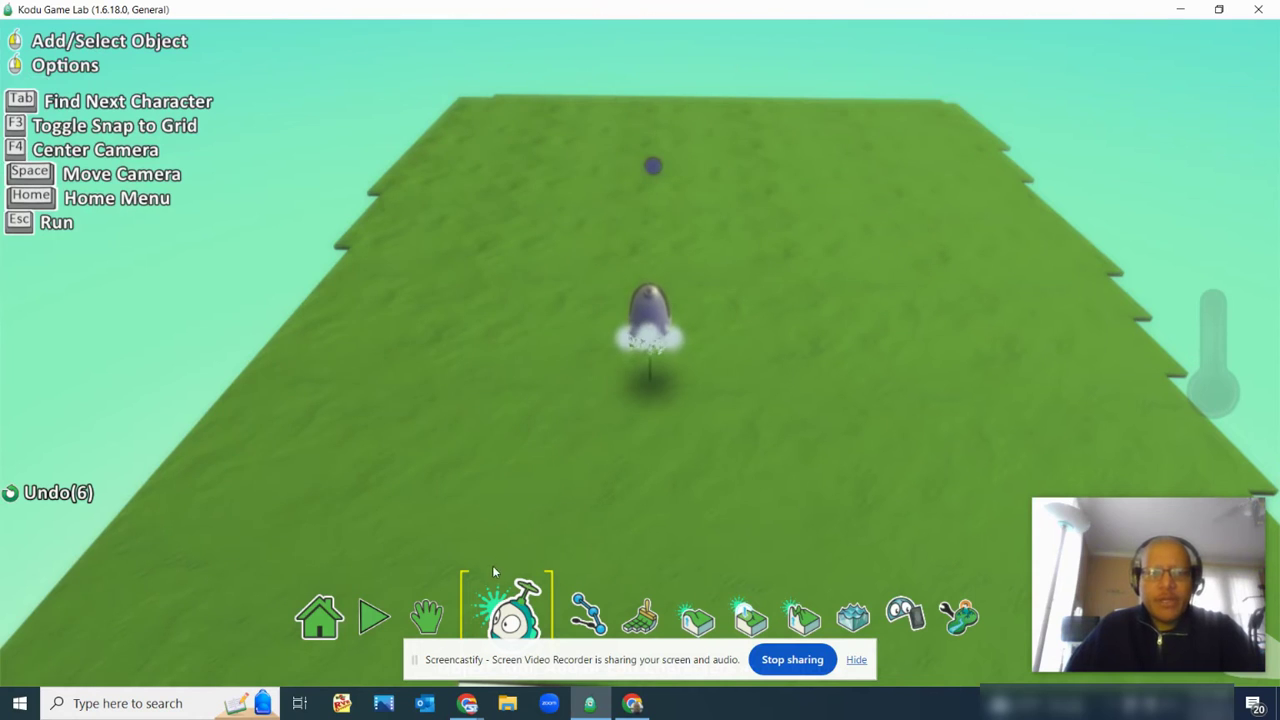
Open Kodu's program and make rule 2 trigger when Kodu bumps a coin
right_click(654, 318)
click(770, 150)
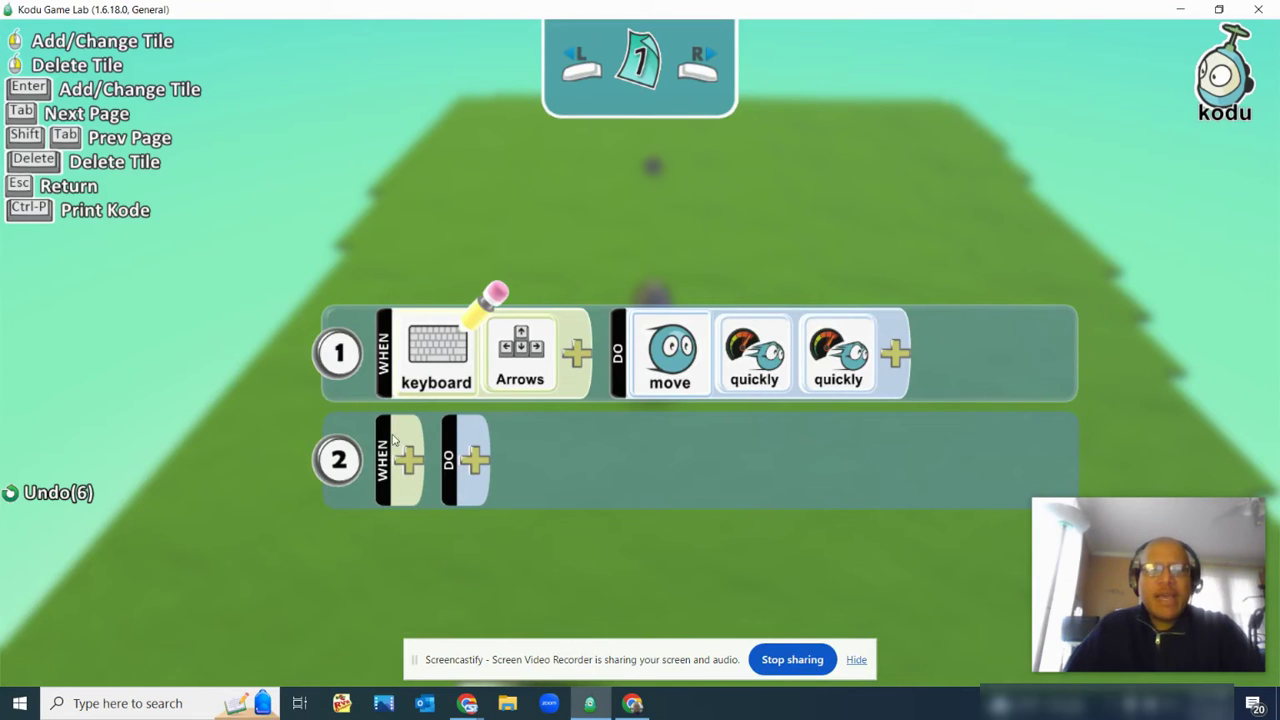
mouse_move(407, 461)
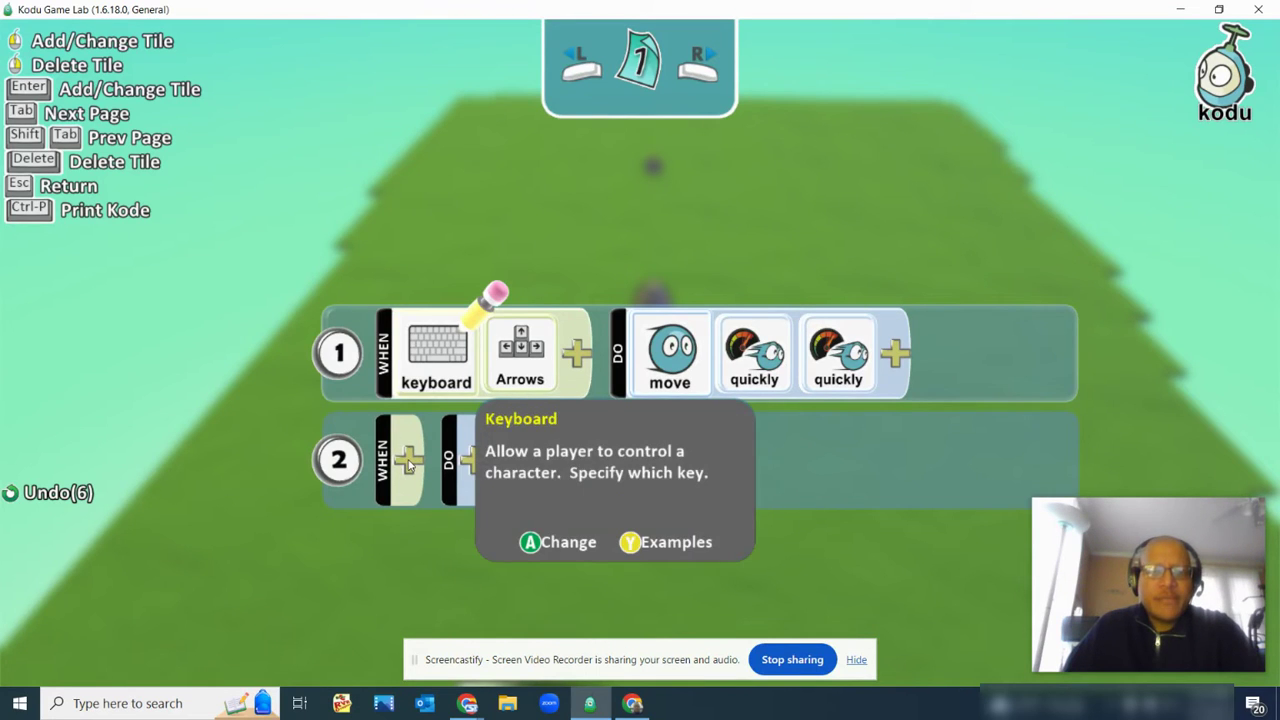
scroll(408, 465, down, 1)
click(414, 372)
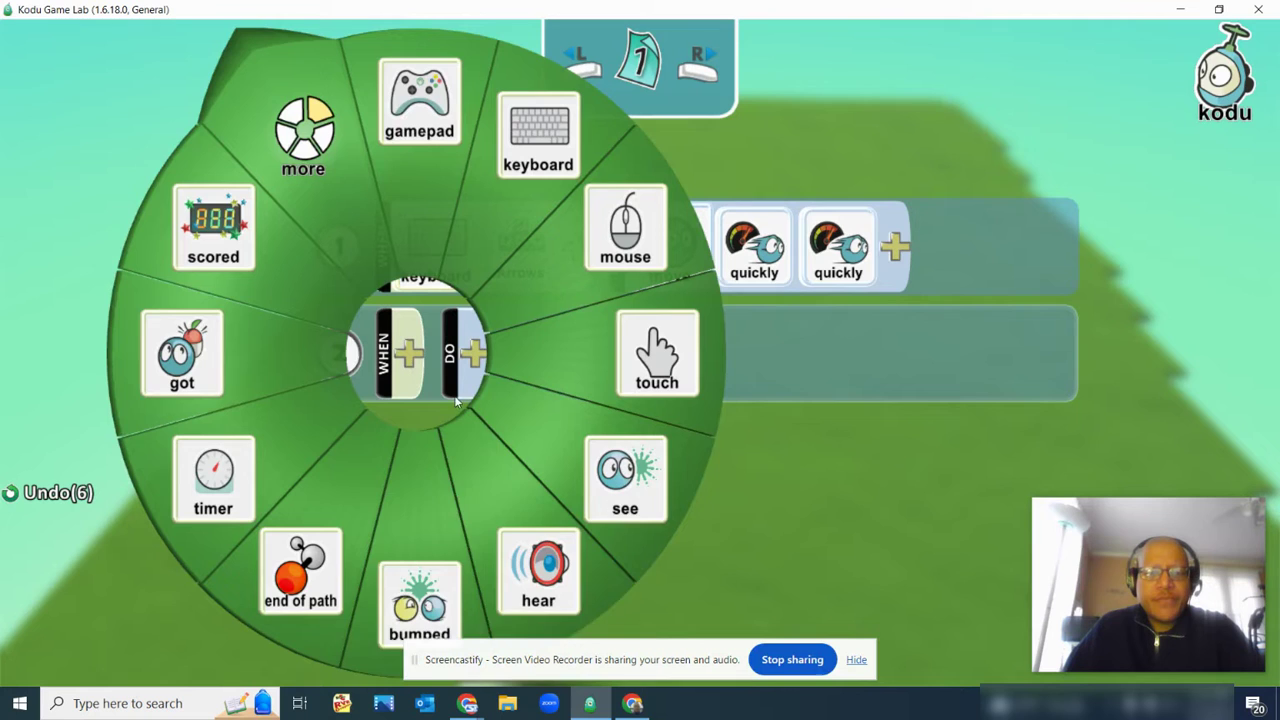
click(405, 605)
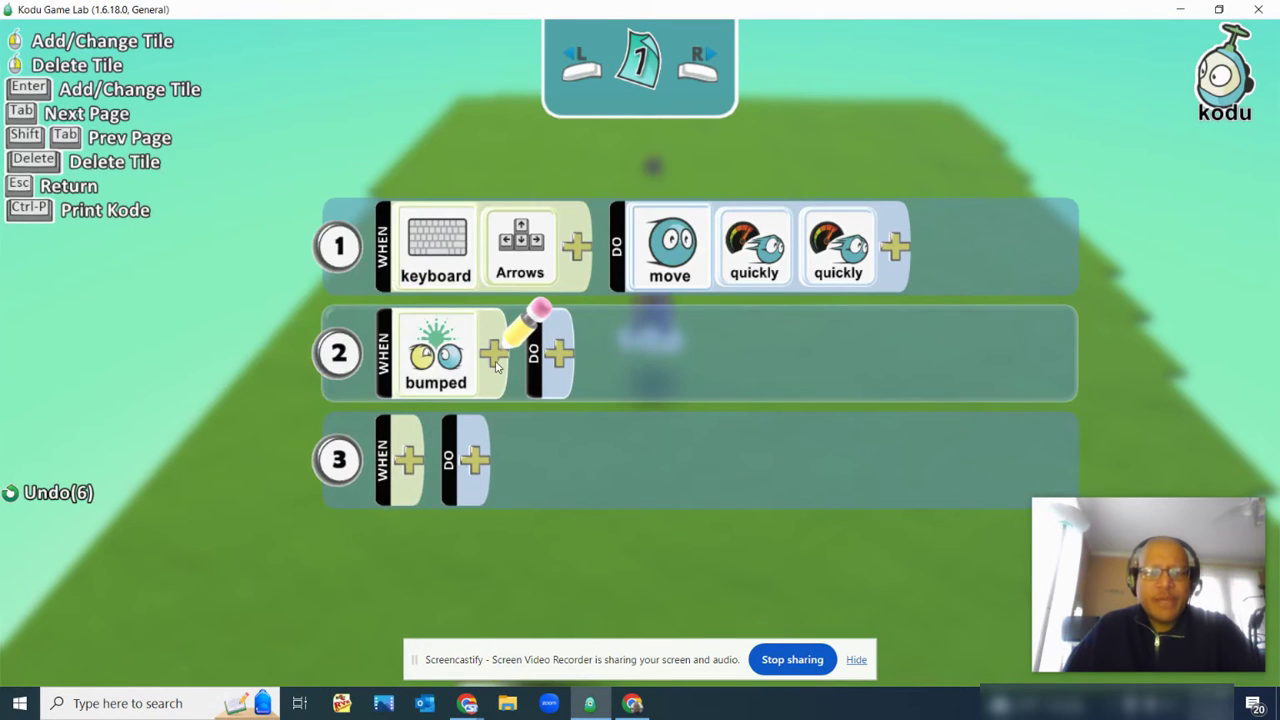
click(496, 366)
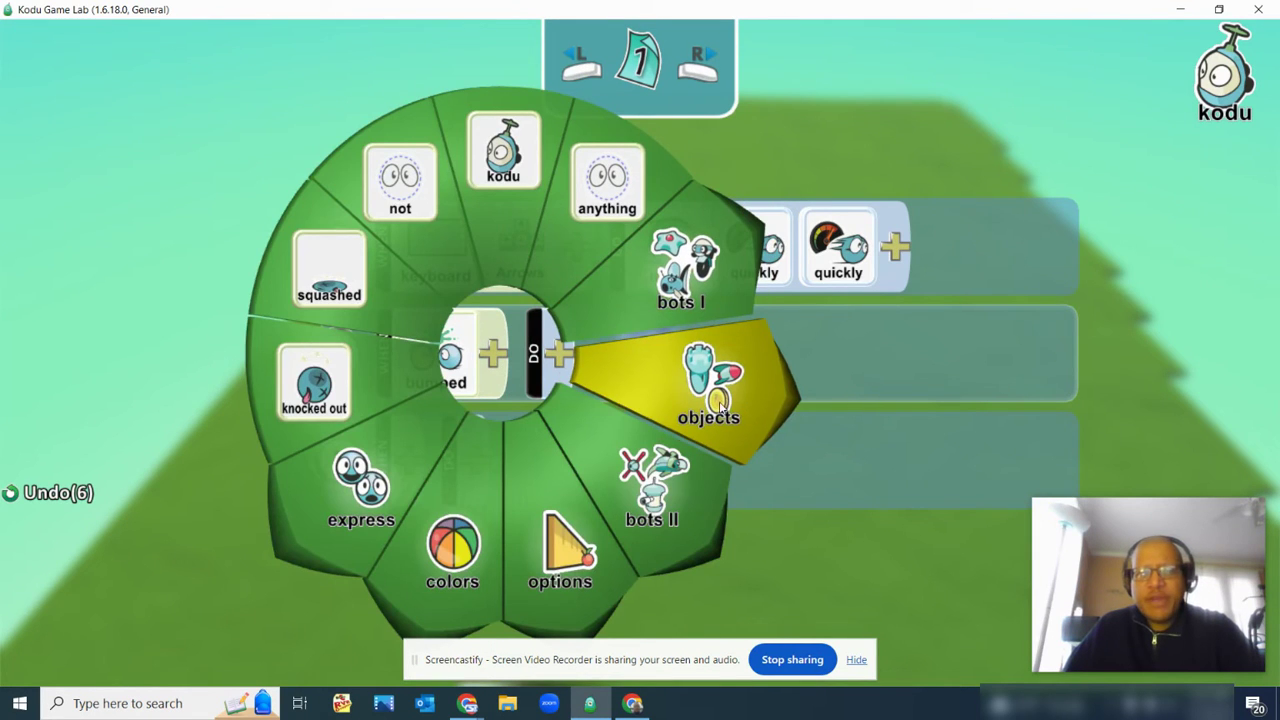
click(730, 398)
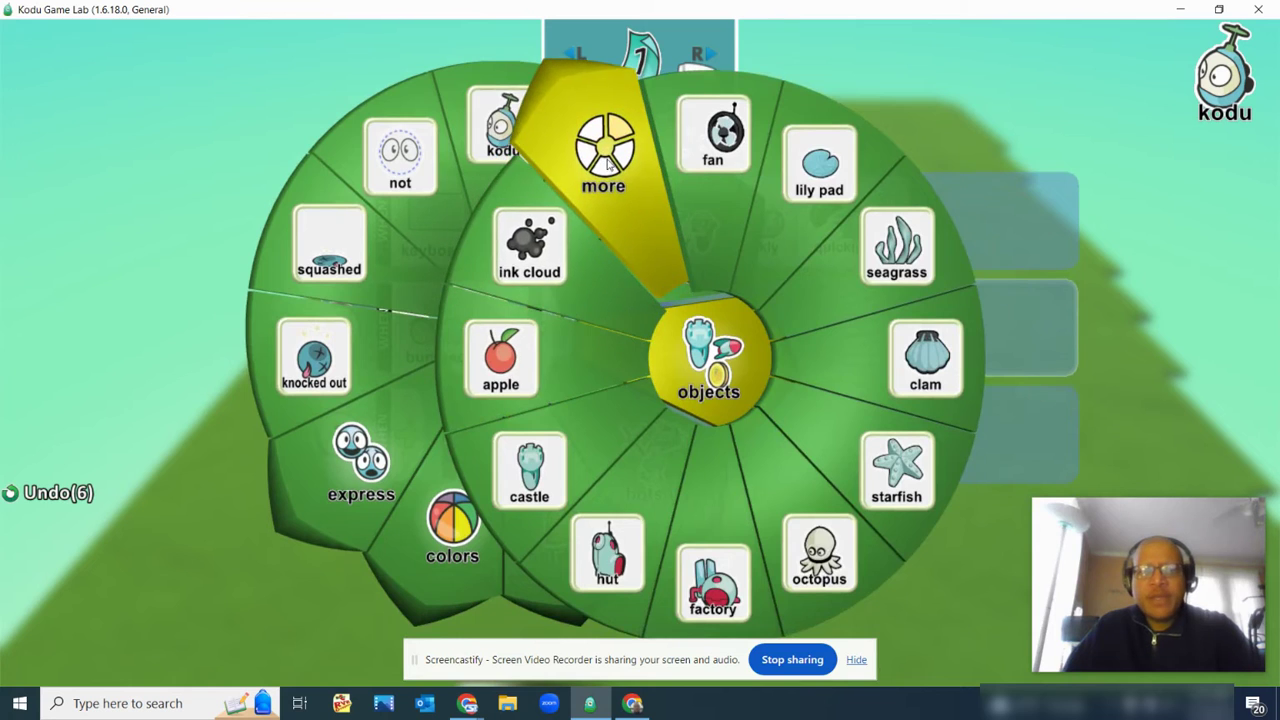
click(620, 182)
click(445, 362)
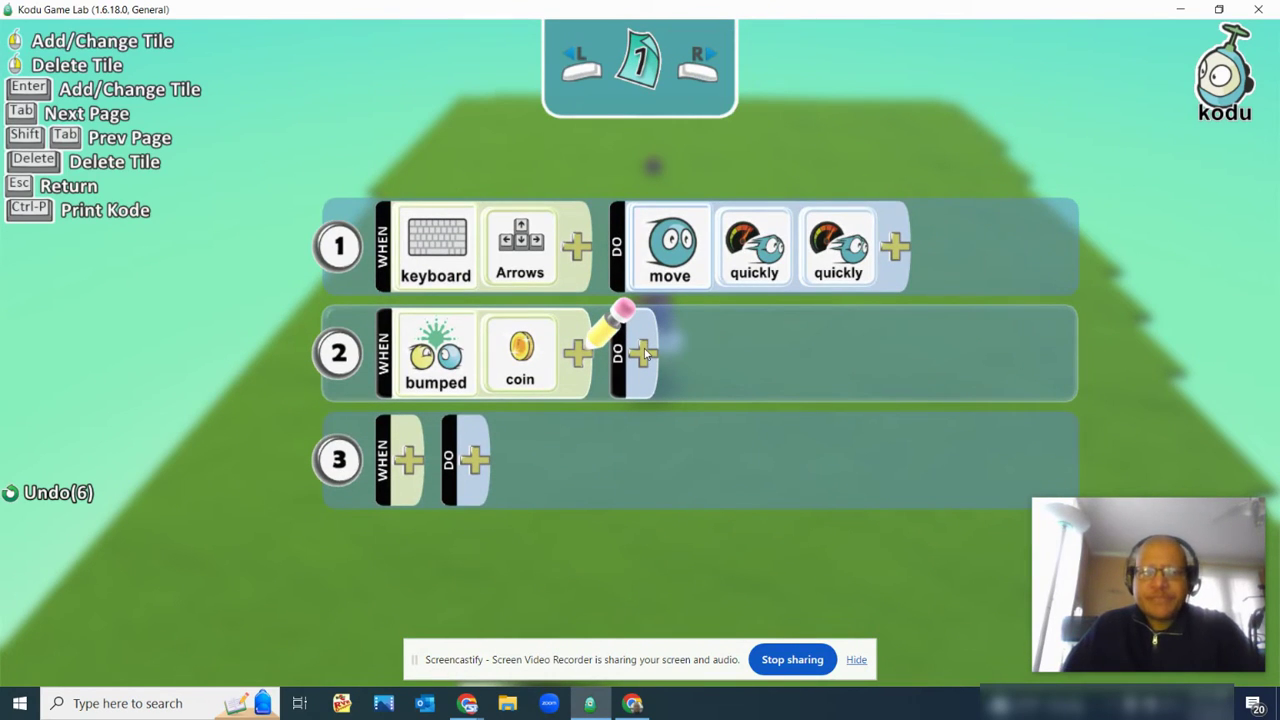
Set rule 2's action to the game score tile
click(646, 355)
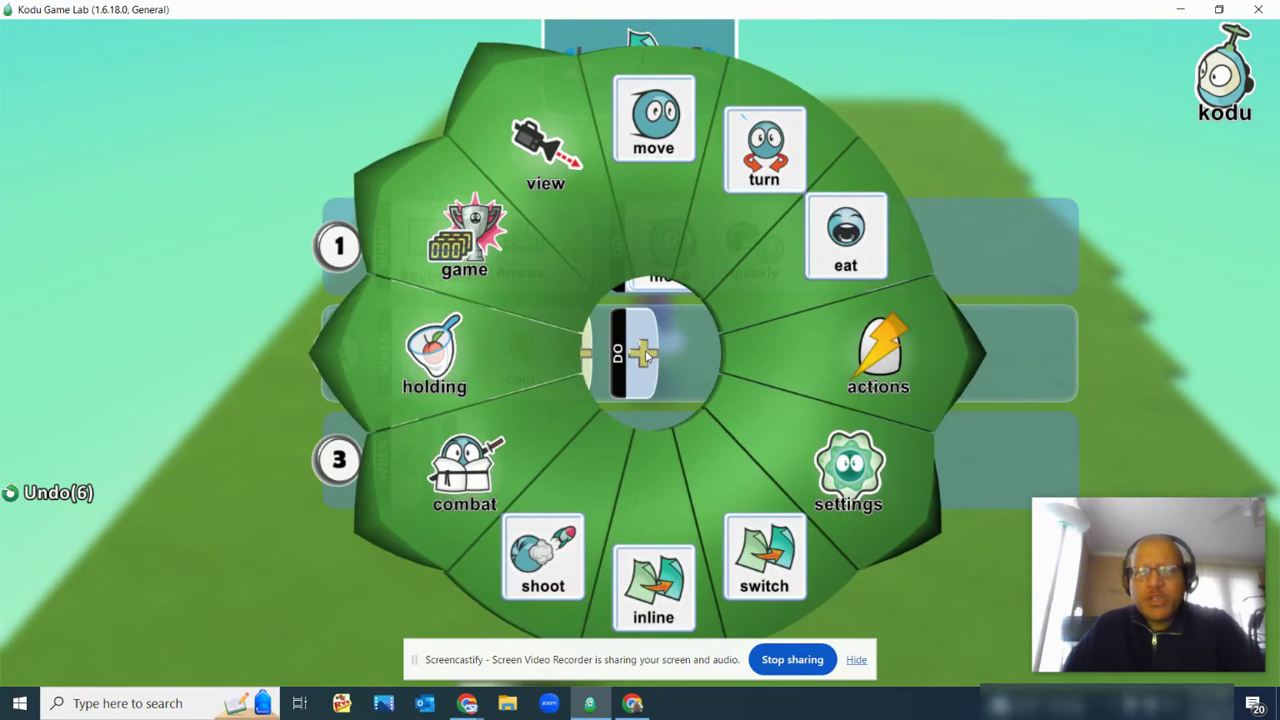
click(463, 243)
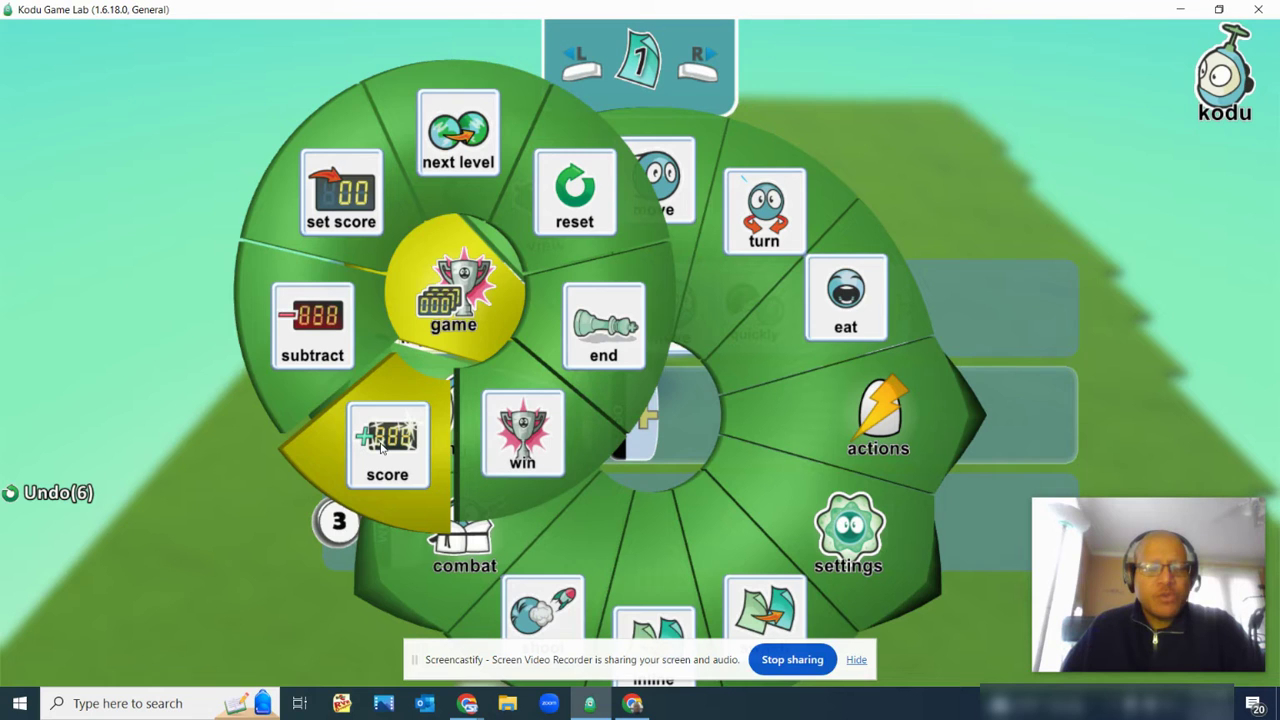
click(386, 447)
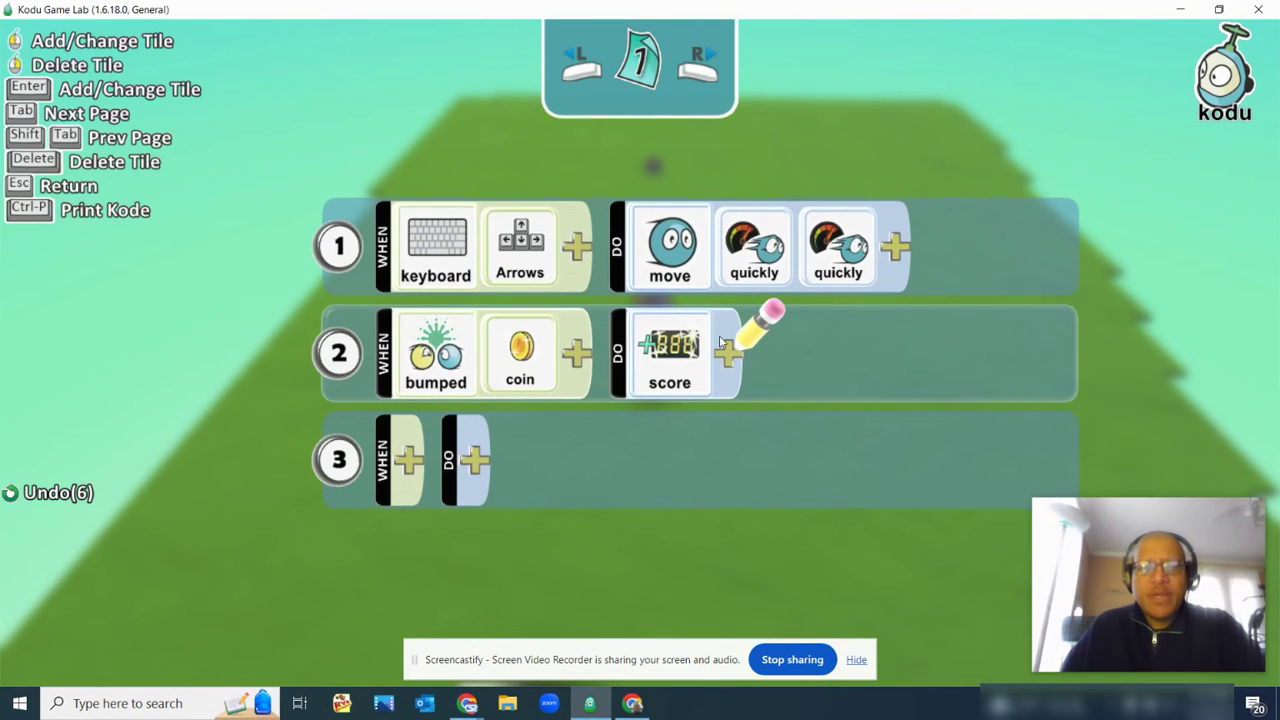
Make rule 2 add 1 point to the blue score per coin bump
click(730, 358)
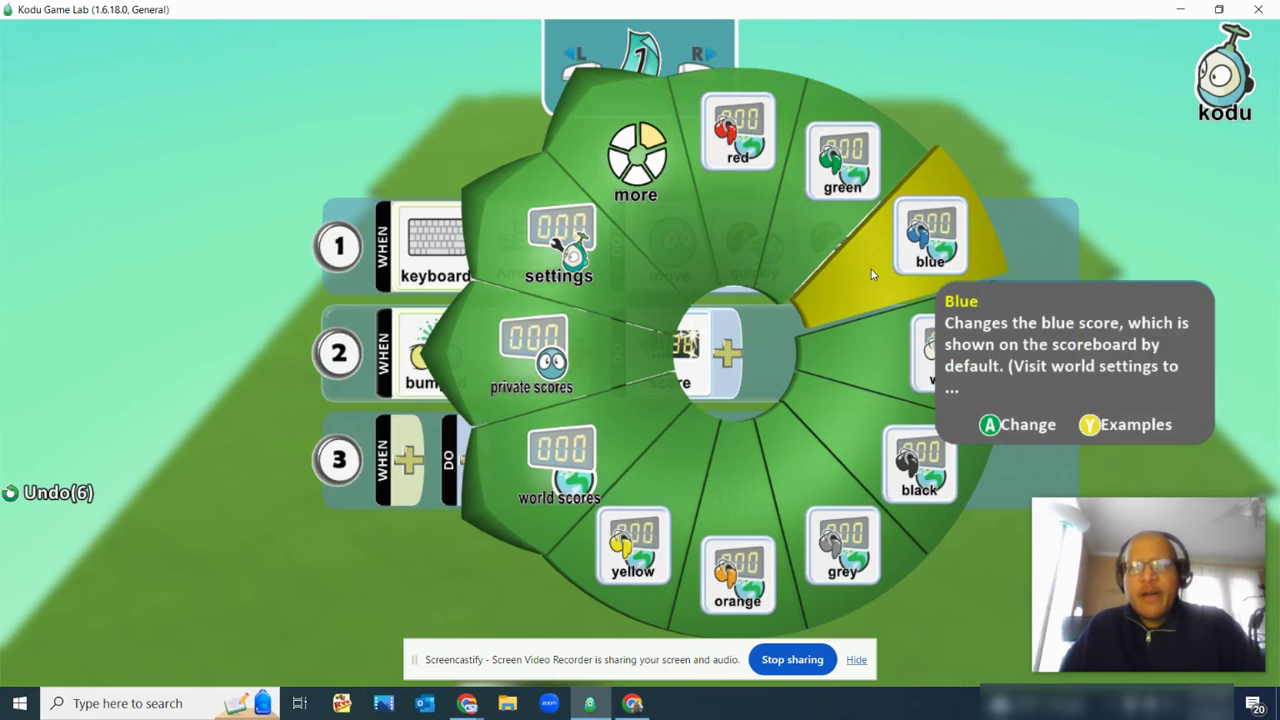
click(922, 254)
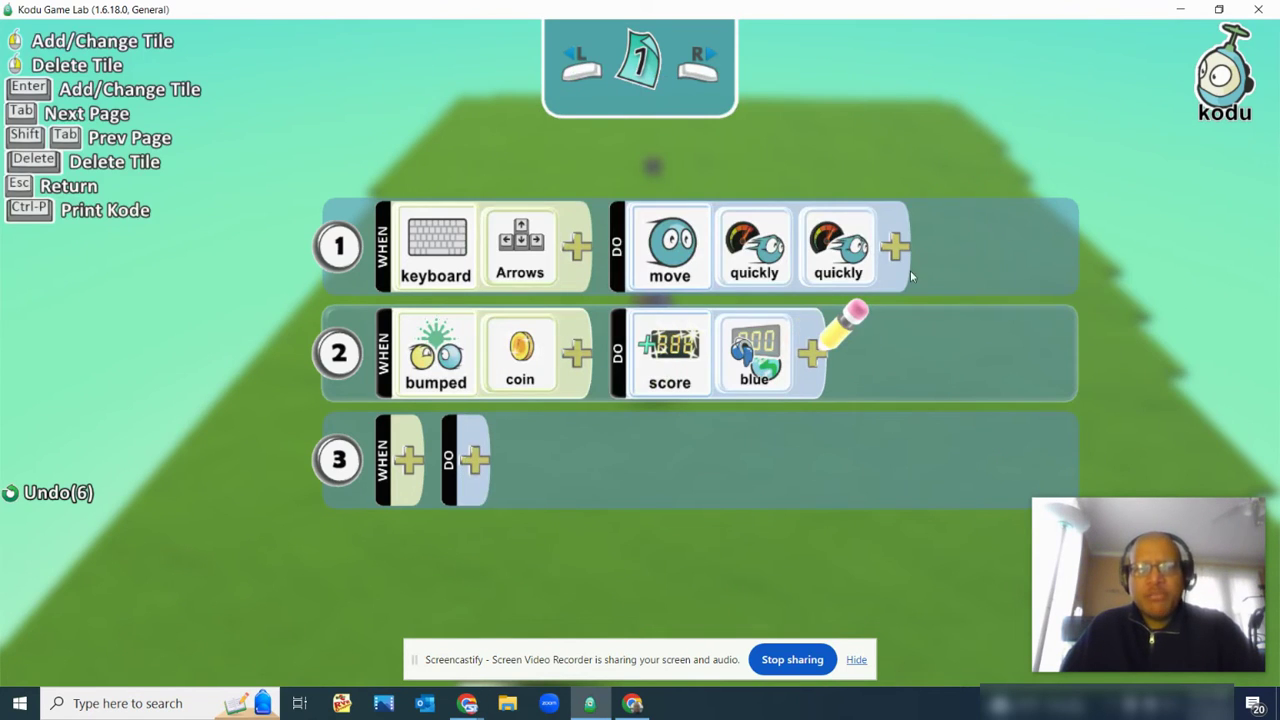
click(812, 358)
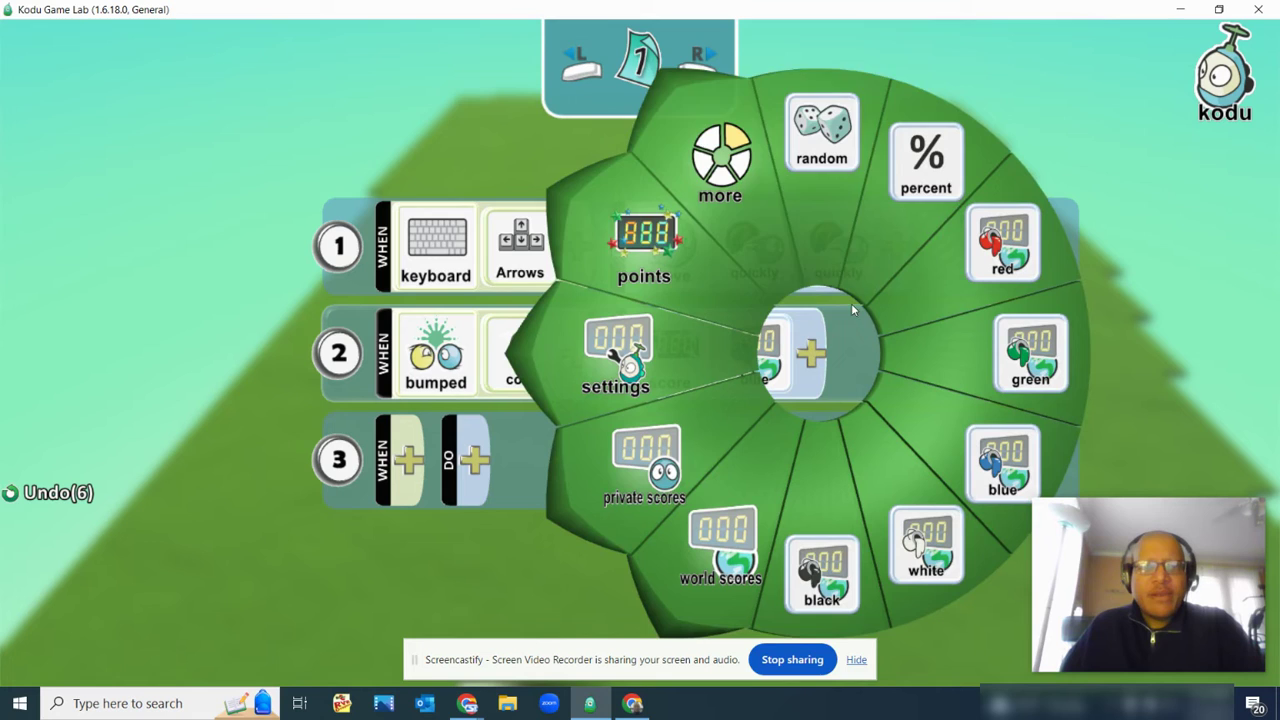
click(632, 240)
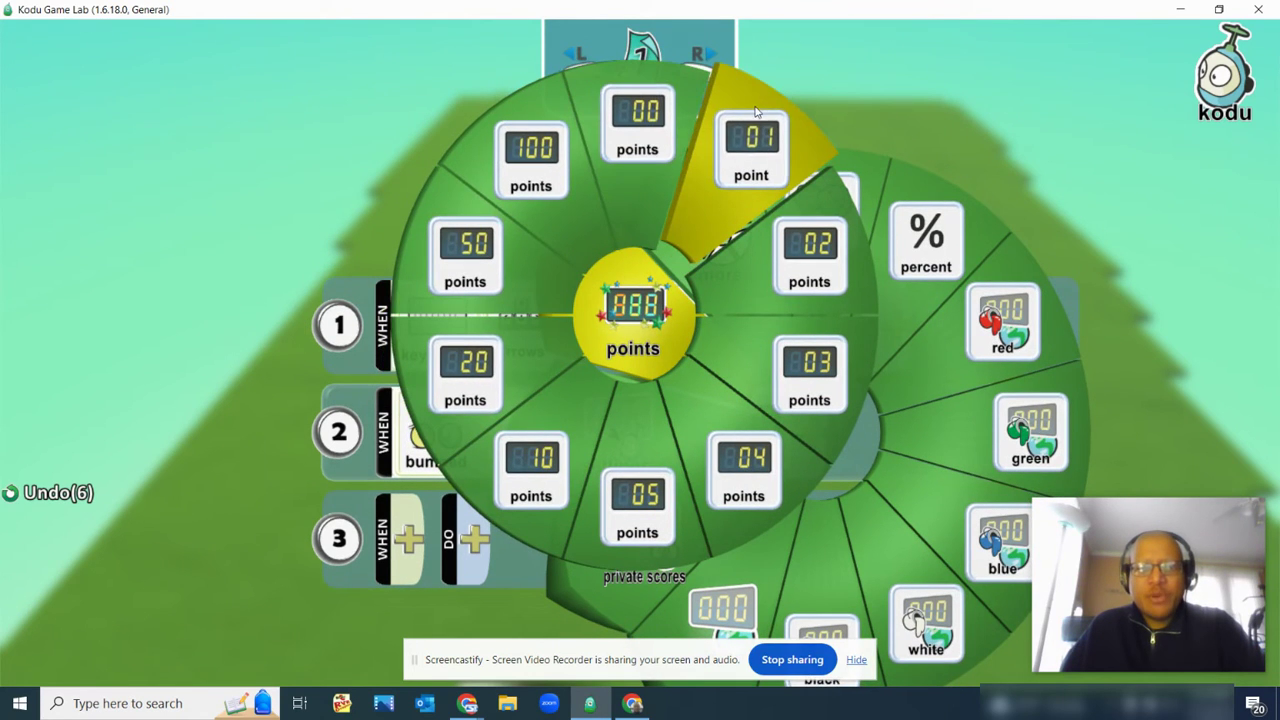
click(728, 167)
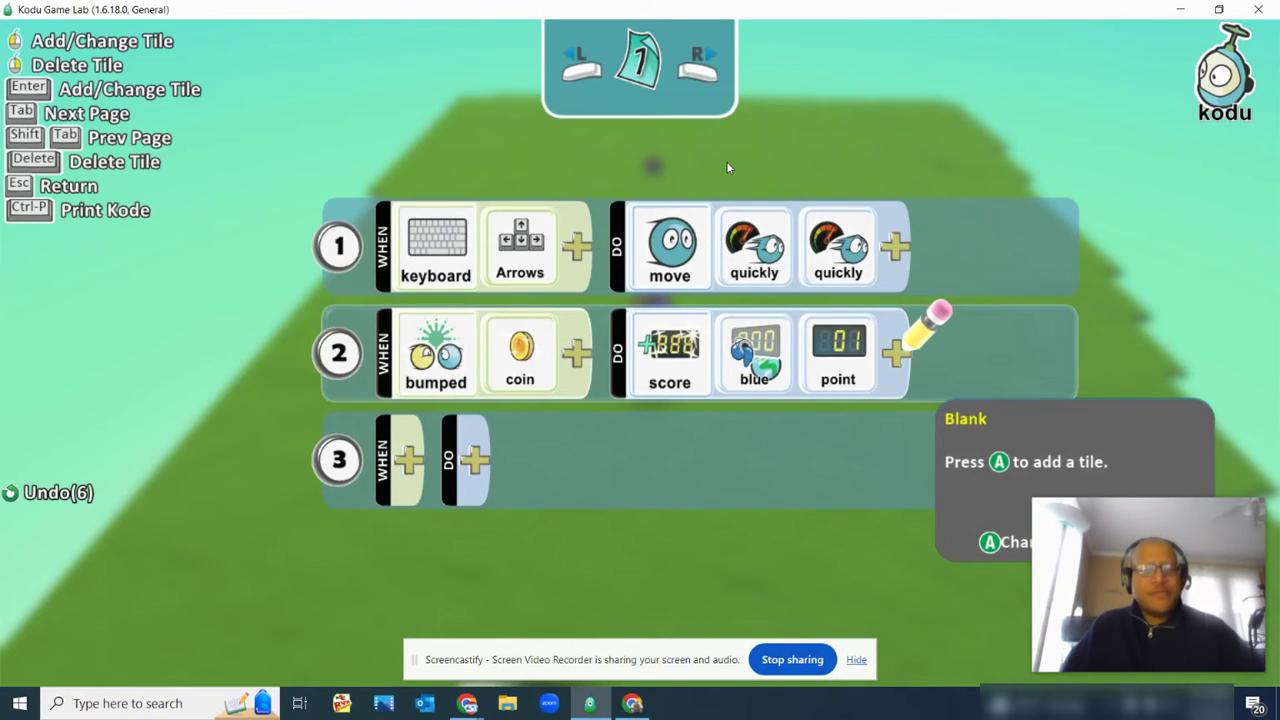
Test-play the world, driving Kodu forward with the Up arrow, then return to editing
key(Escape)
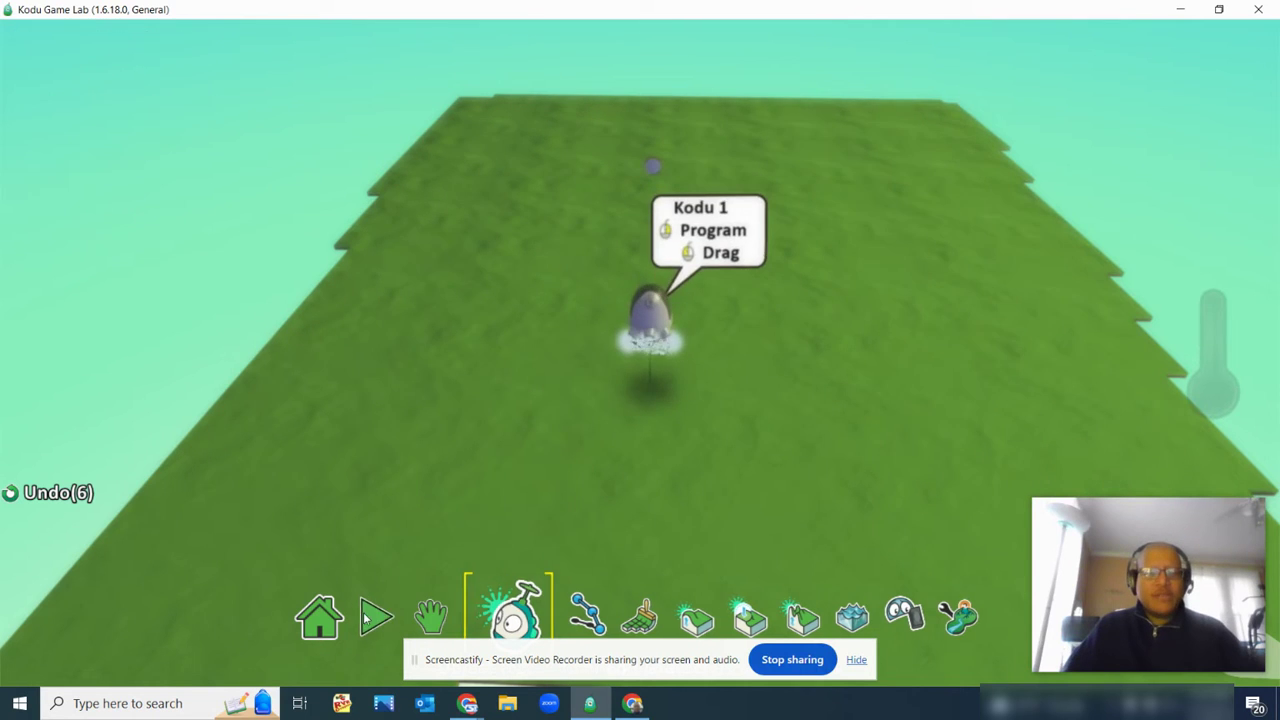
click(372, 612)
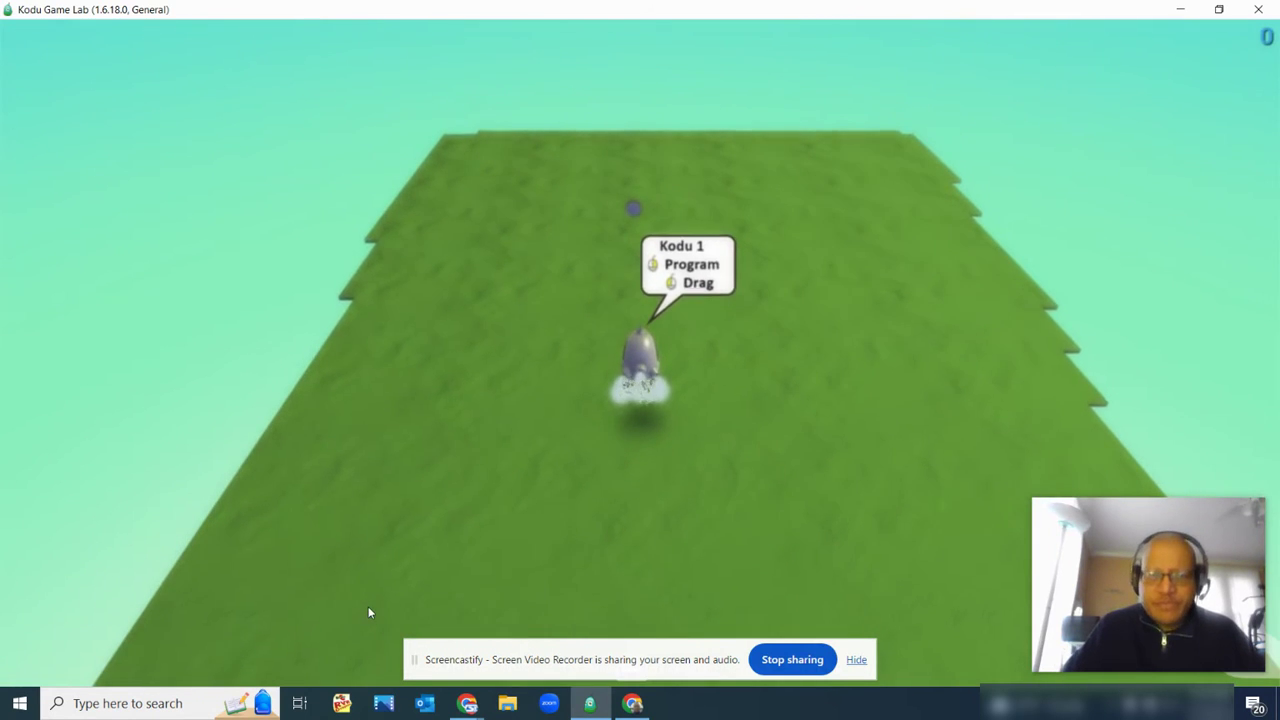
key(Up)
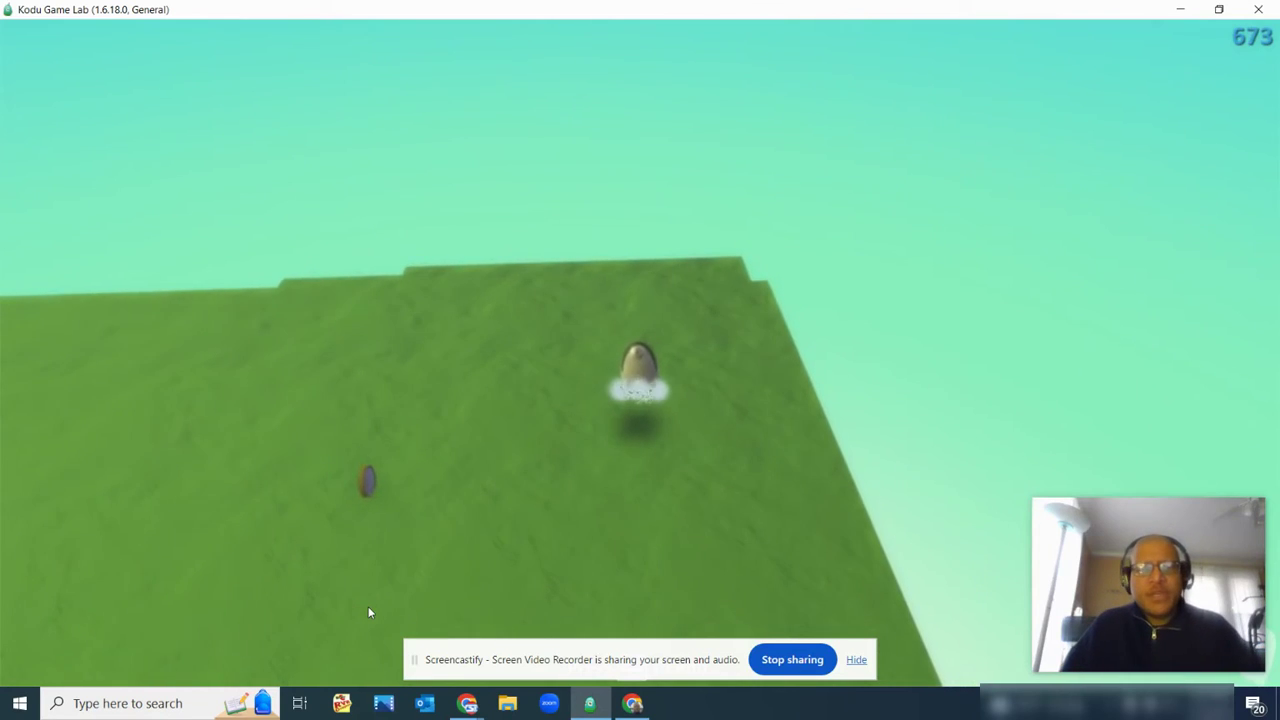
key(Escape)
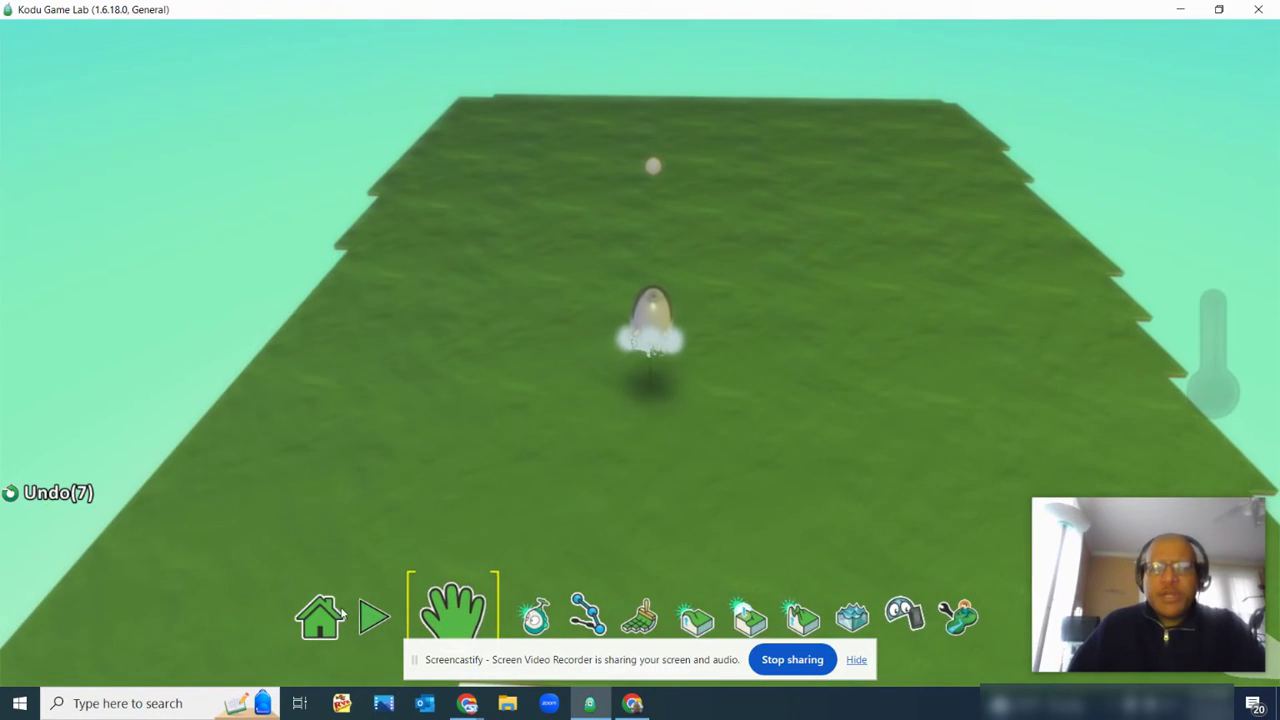
With the Object tool, select Kodu and reopen its program
click(536, 632)
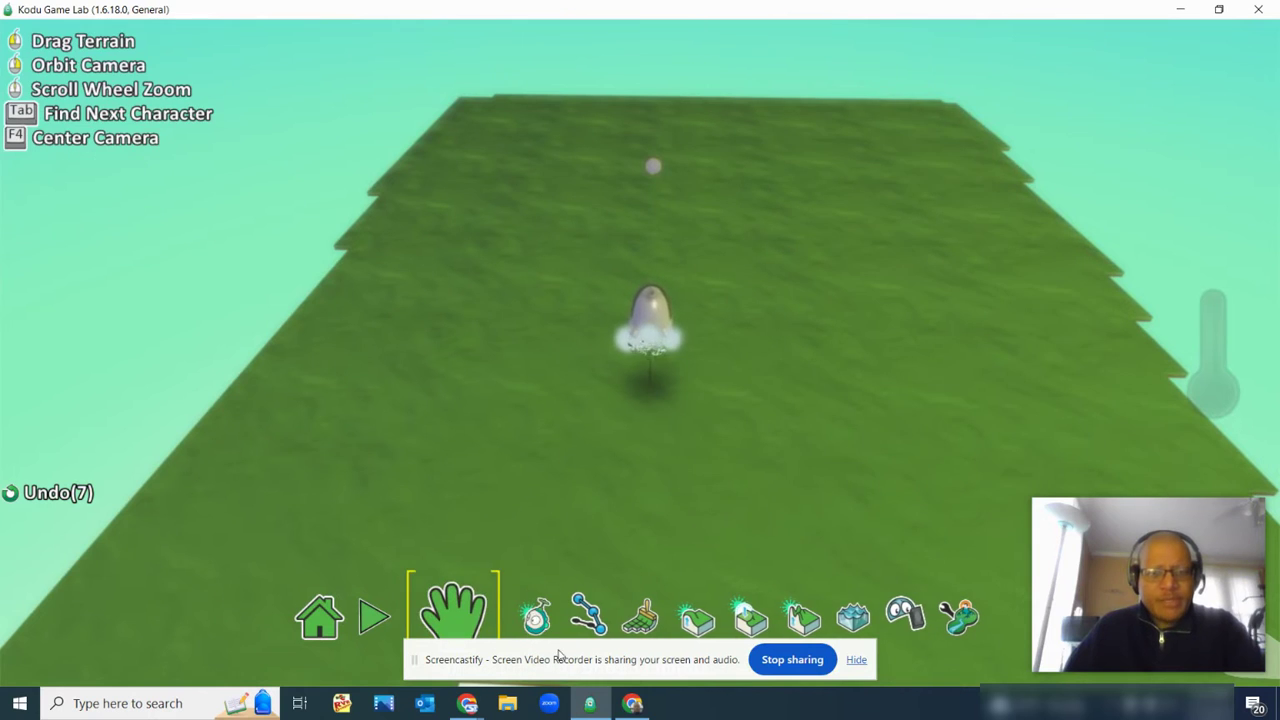
click(510, 610)
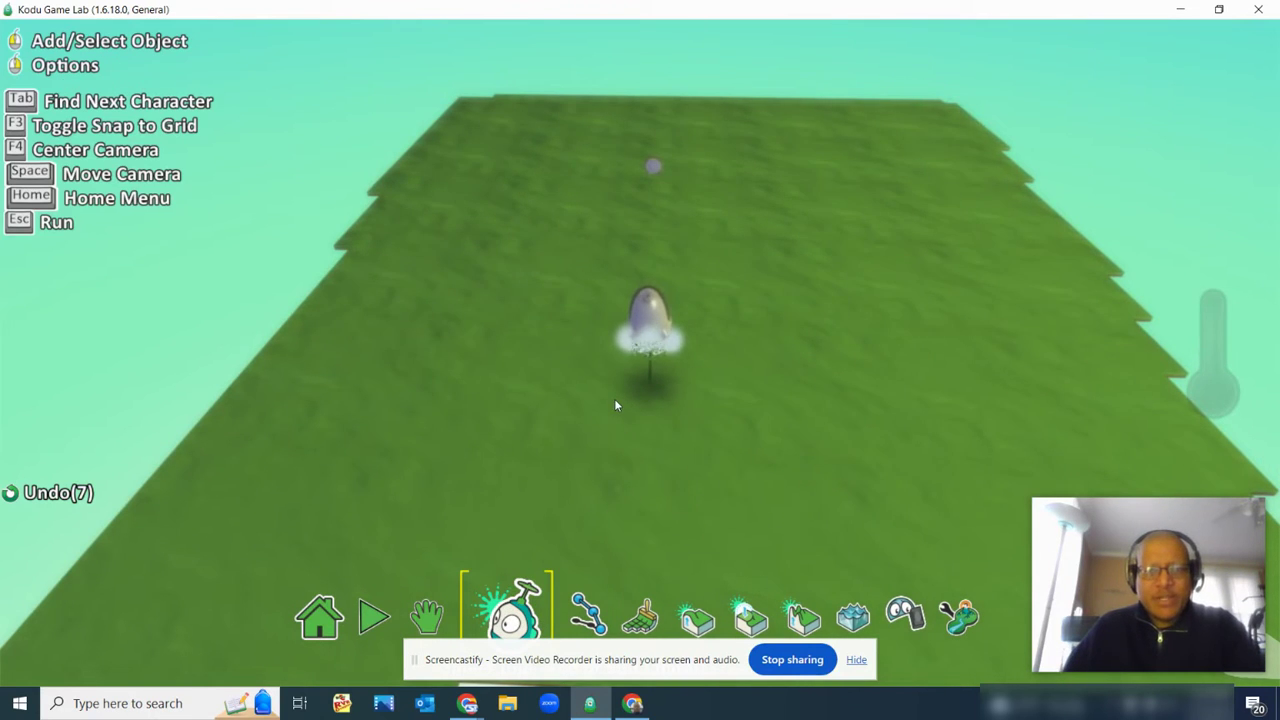
click(647, 164)
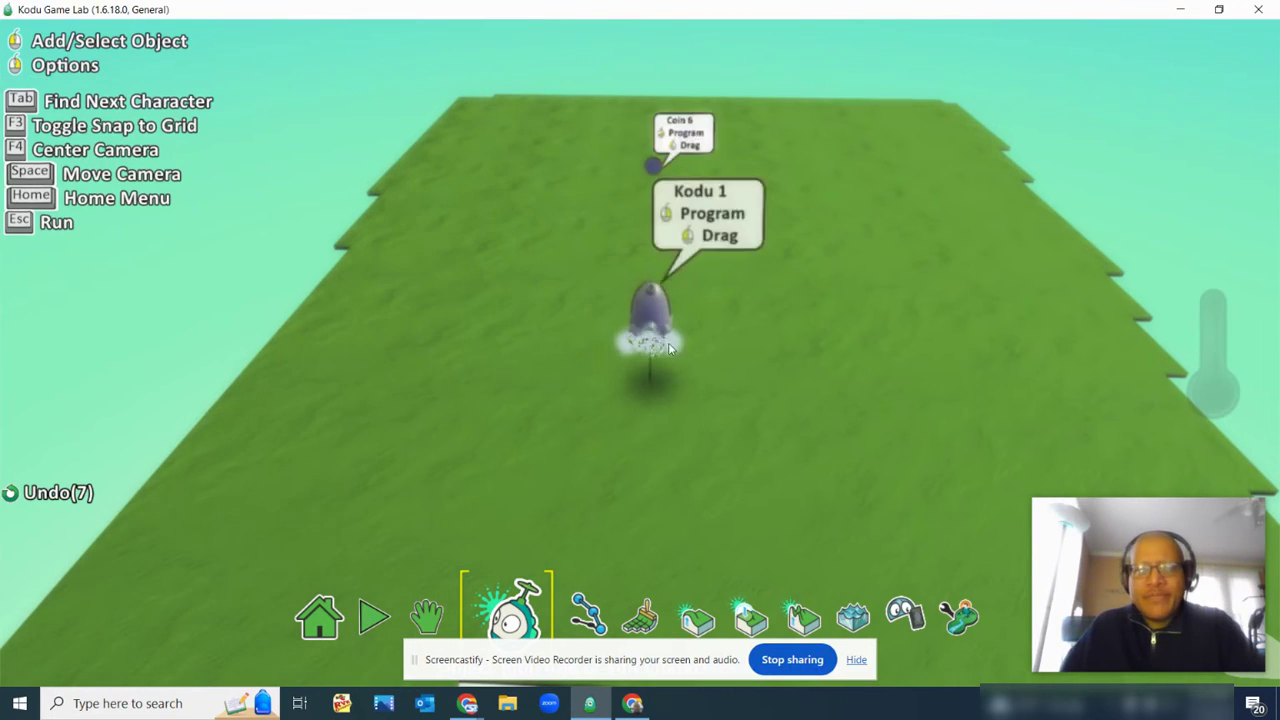
click(648, 320)
right_click(647, 327)
click(737, 165)
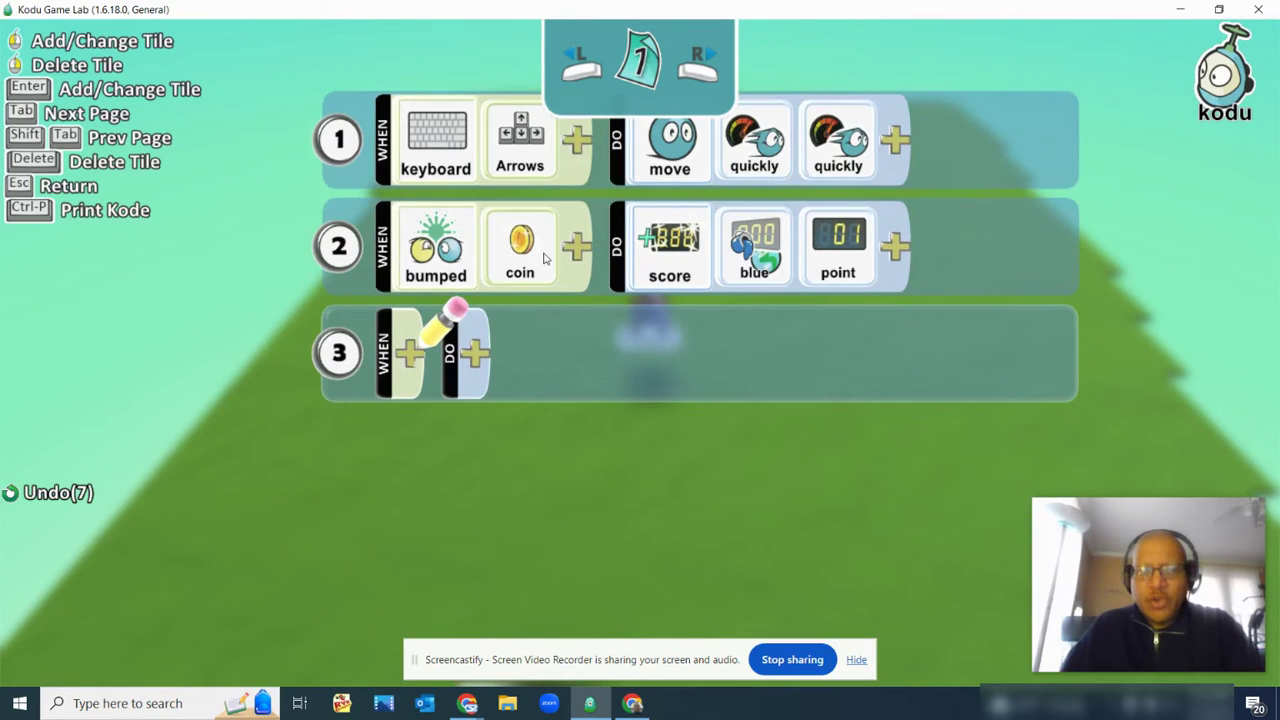
Make rule 3 trigger when Kodu bumps a coin
click(395, 350)
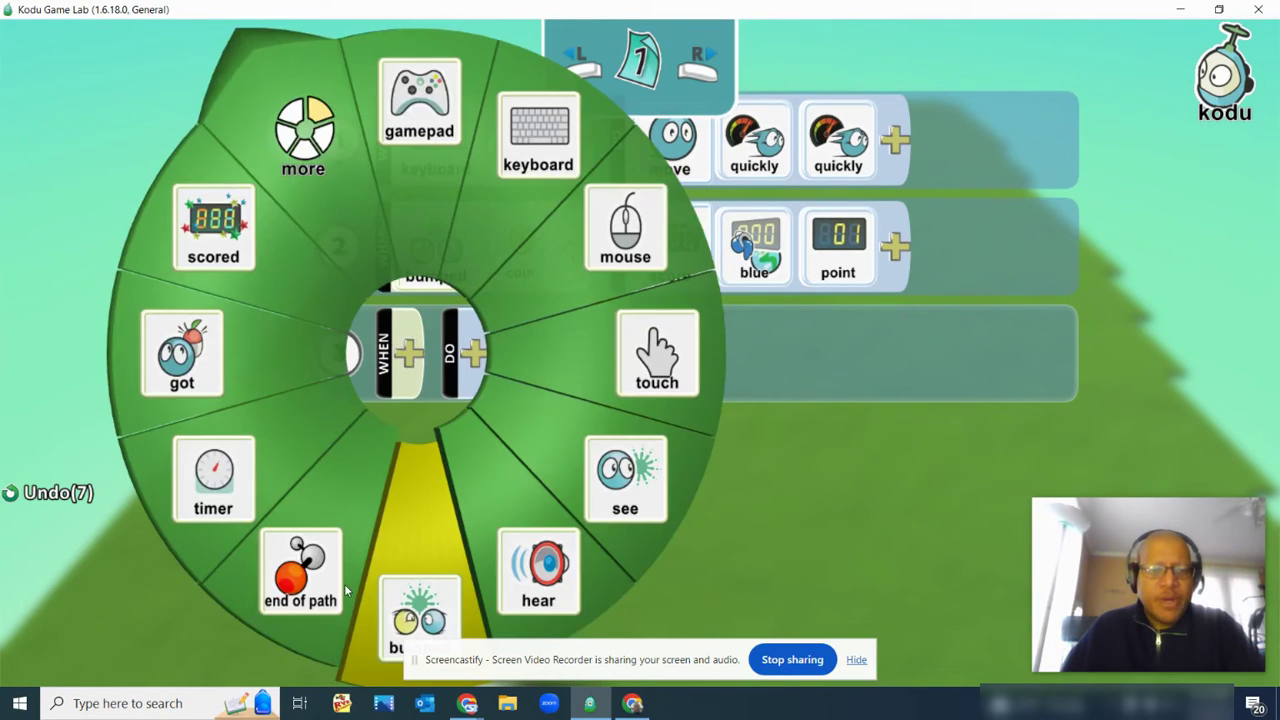
click(417, 604)
click(491, 350)
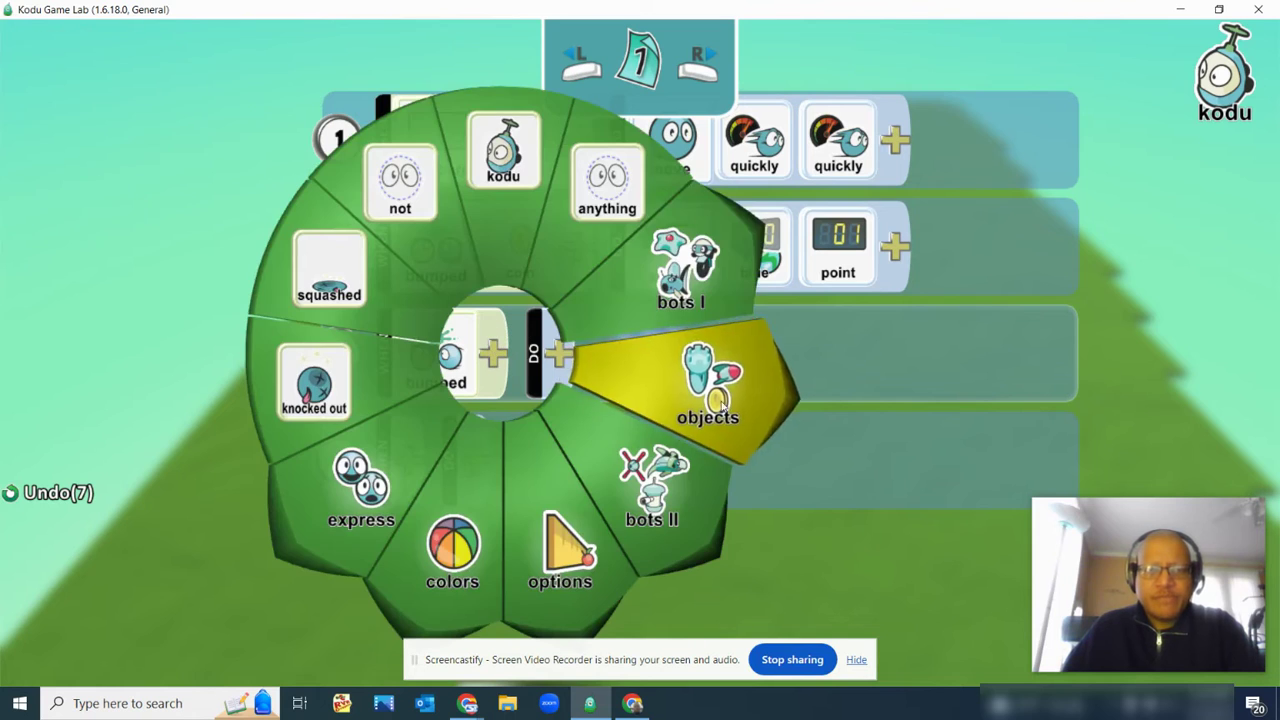
click(654, 366)
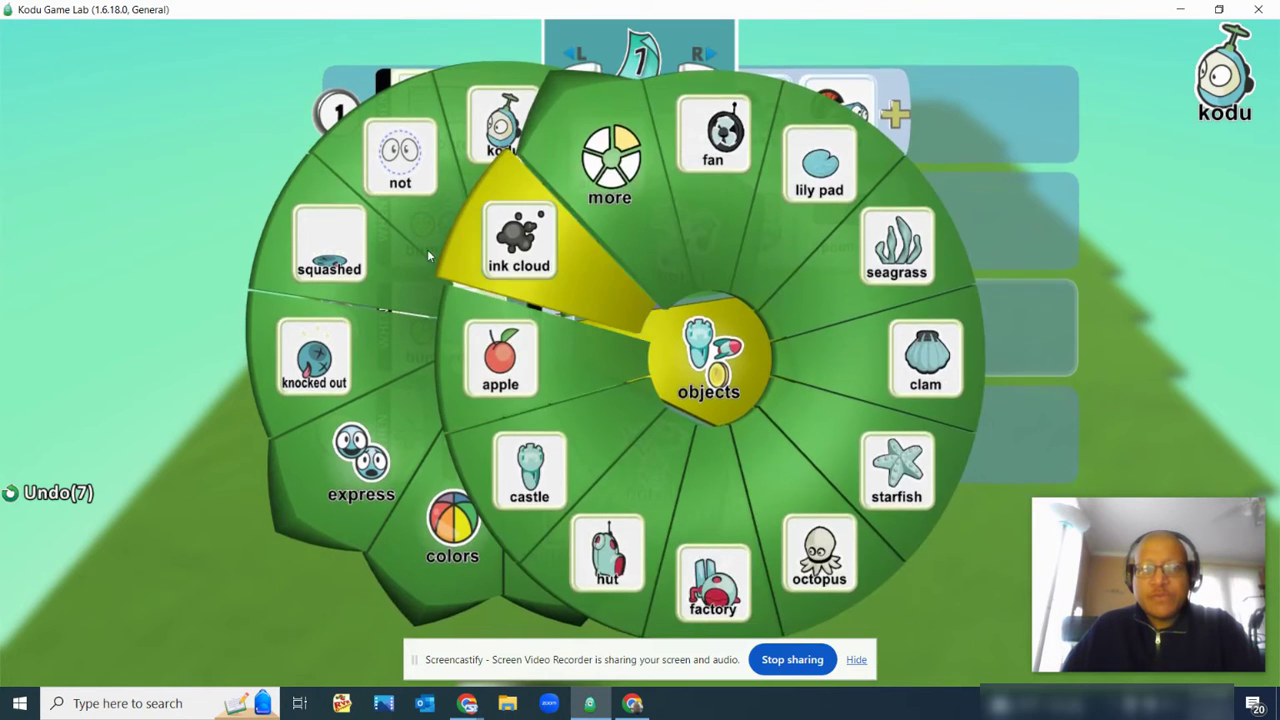
click(558, 175)
click(390, 345)
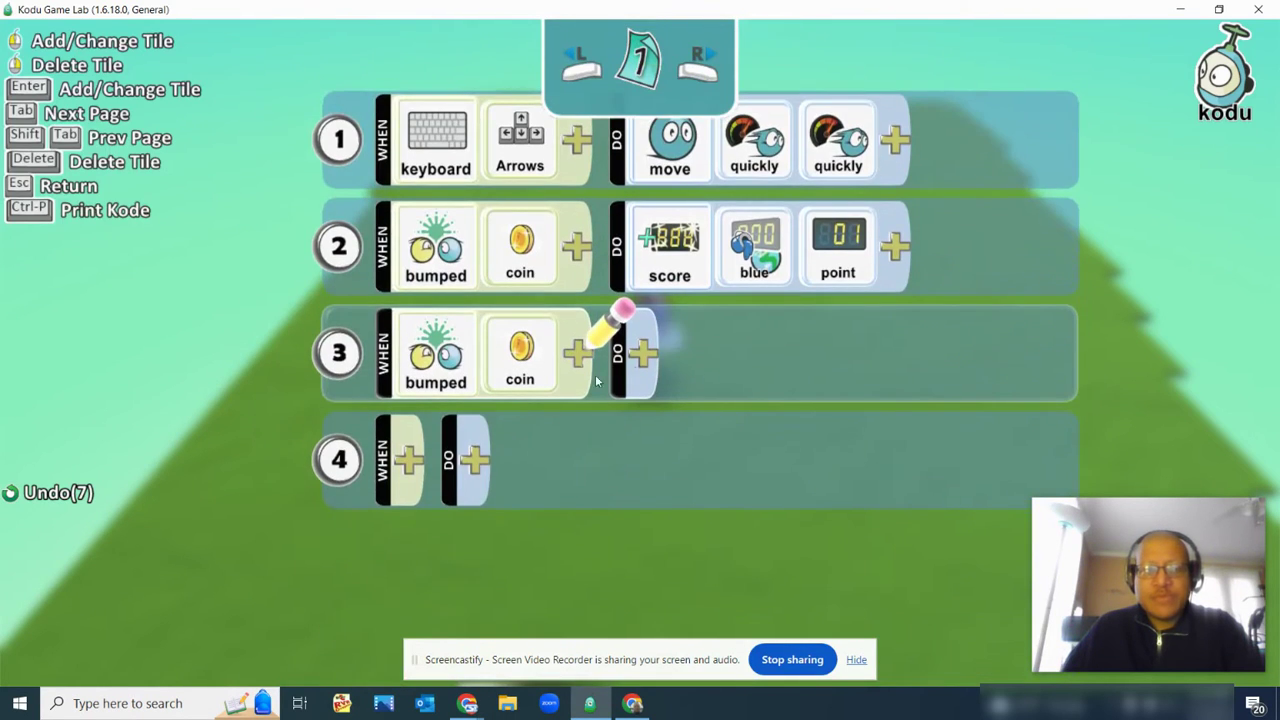
Set rule 3's action to combat boom targeting me
click(642, 352)
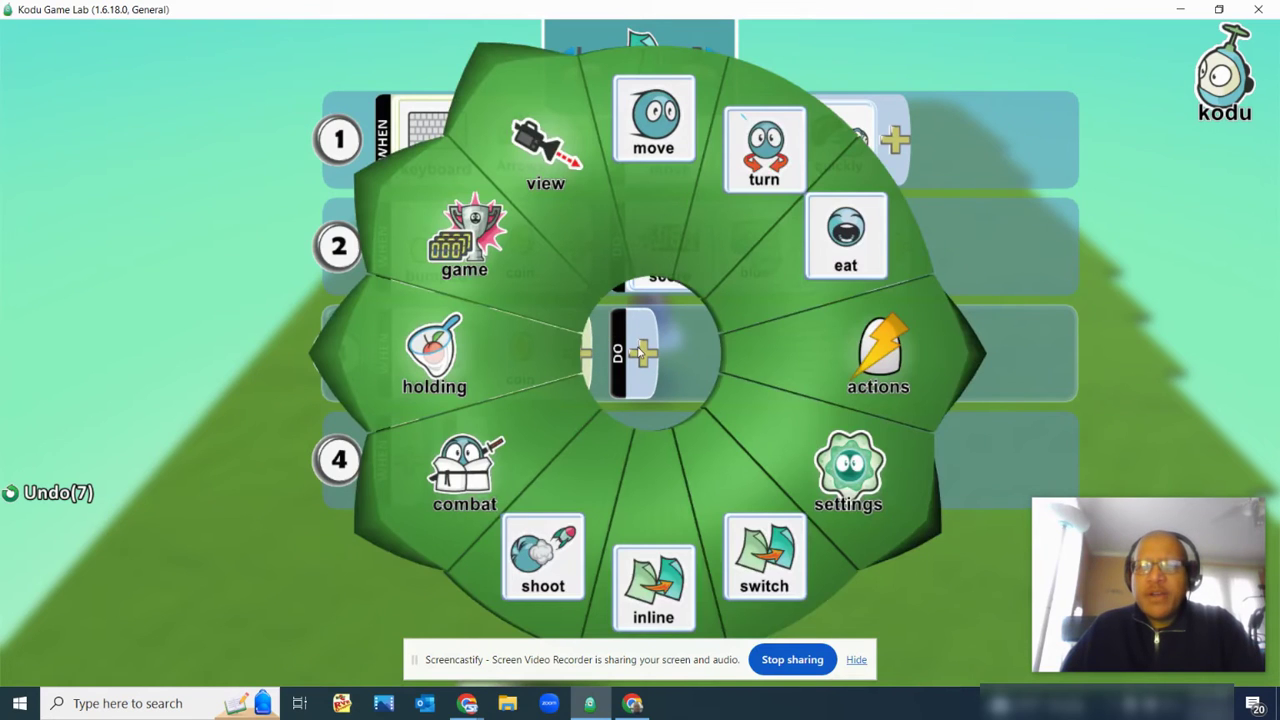
click(456, 457)
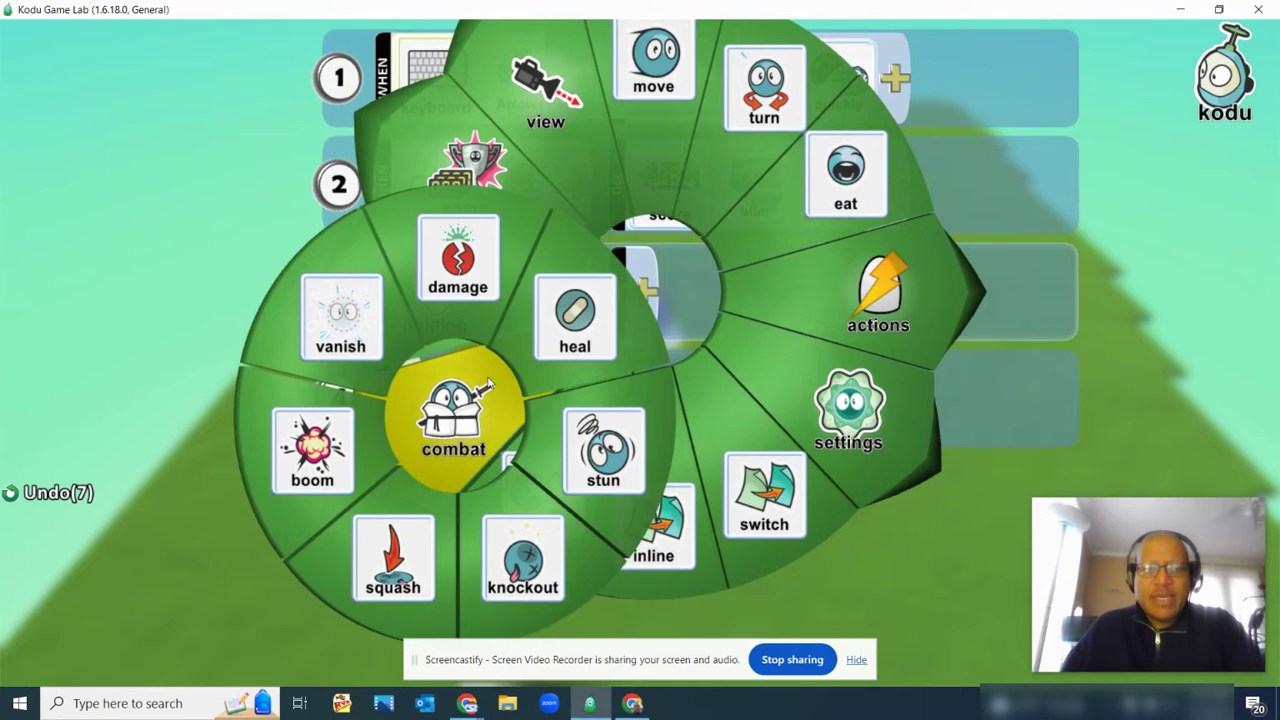
click(318, 470)
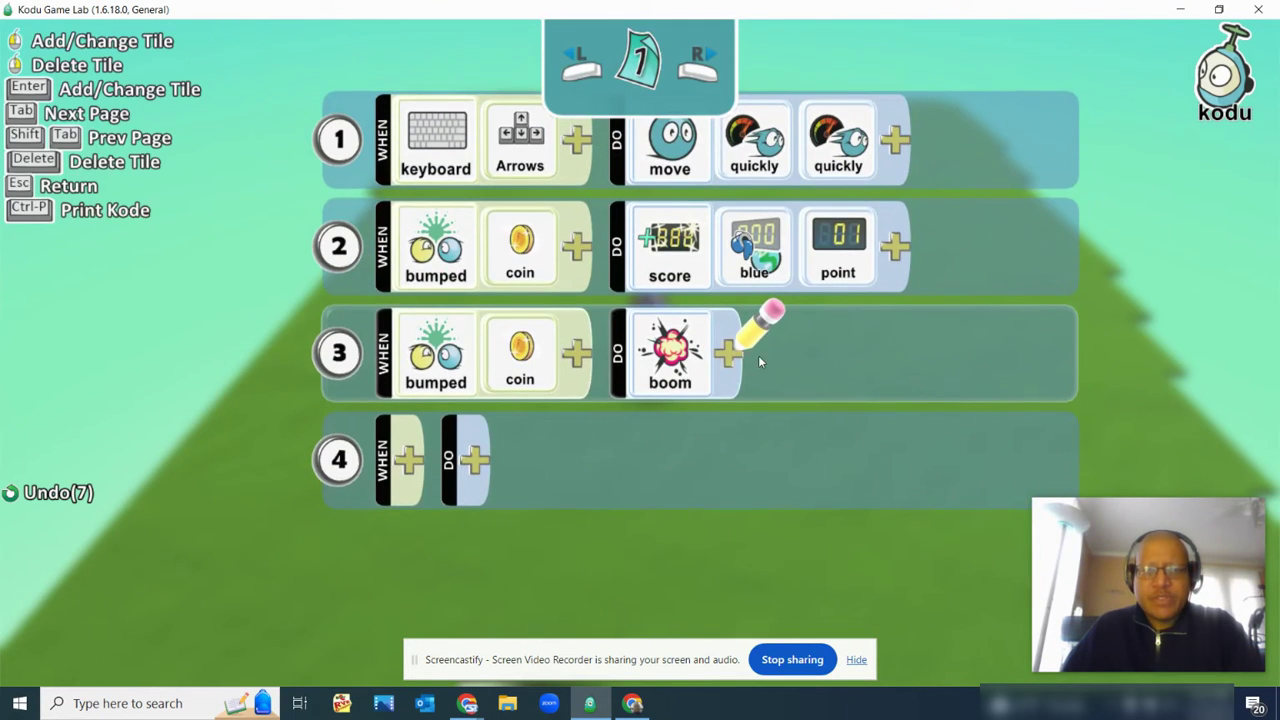
click(758, 361)
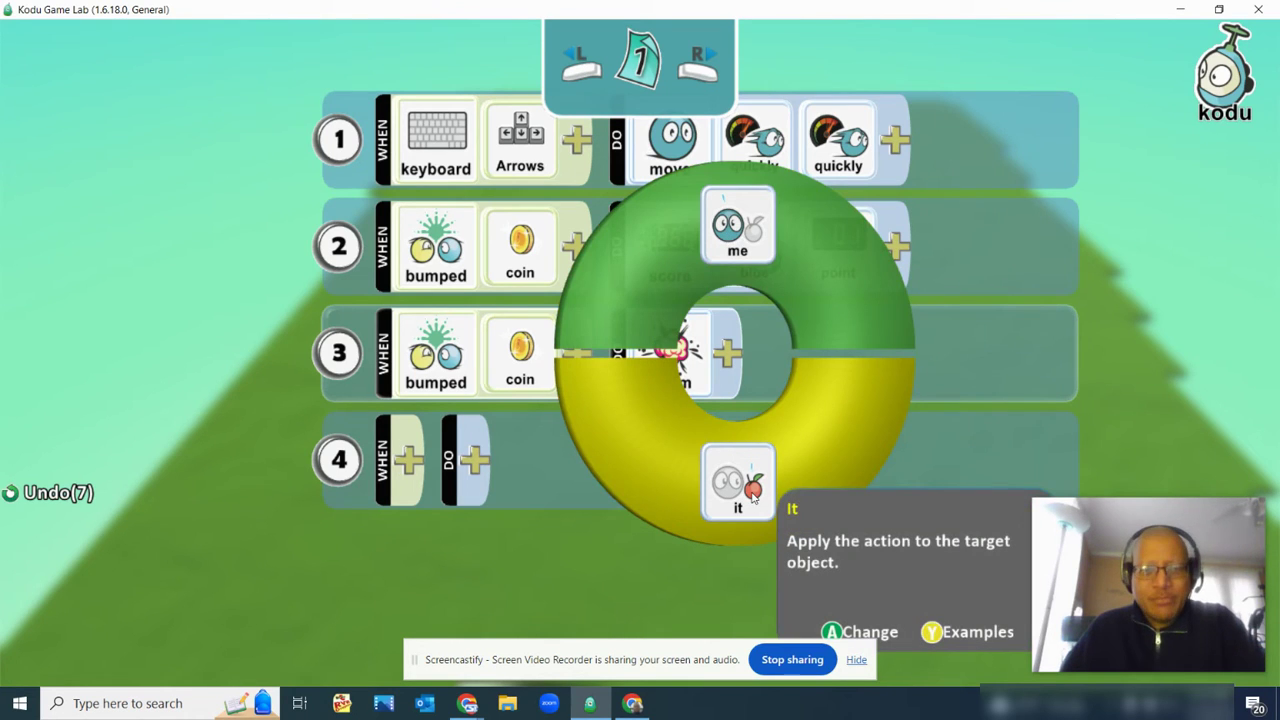
click(740, 250)
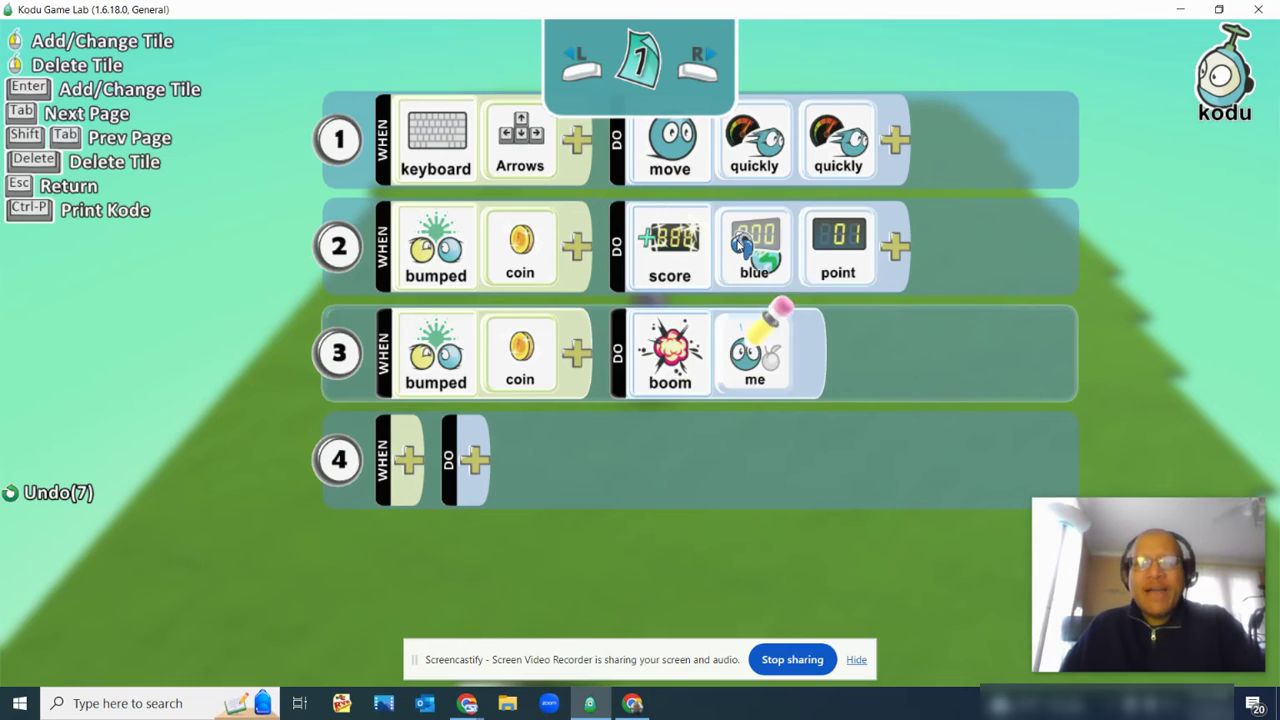
Test-play to see Kodu explode on the coin, then reselect Kodu with the Object tool
key(Escape)
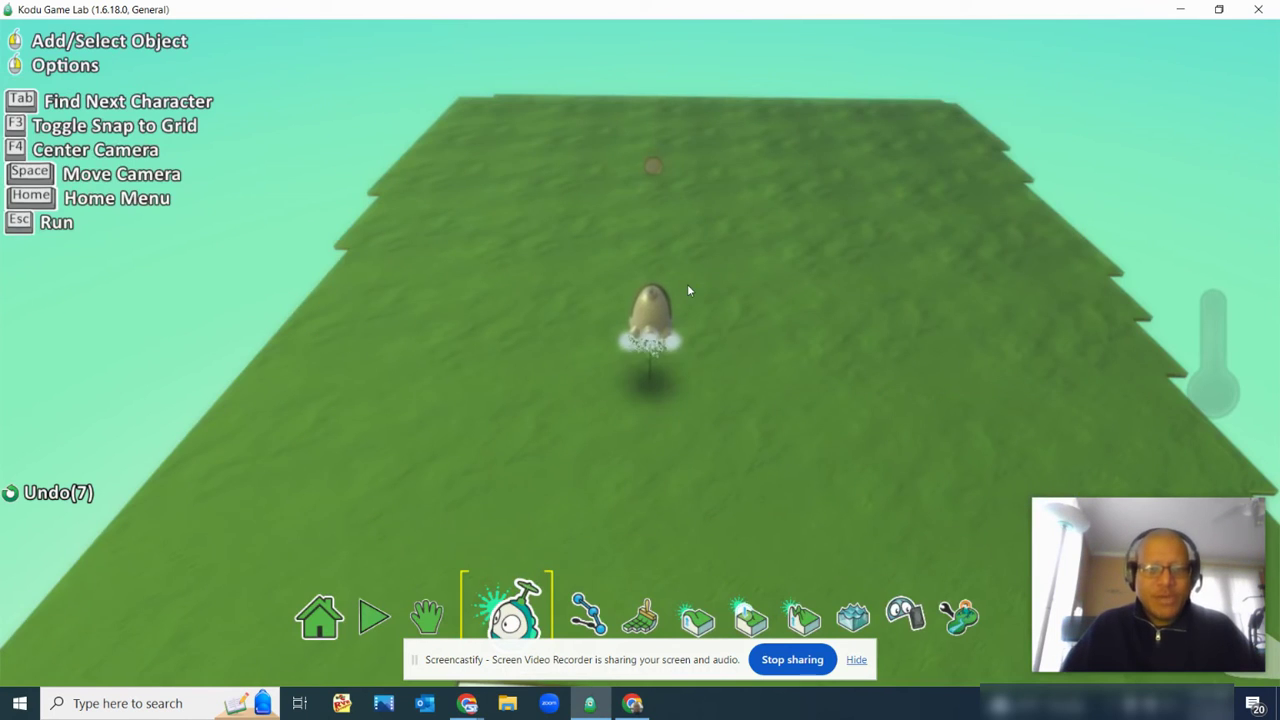
click(374, 618)
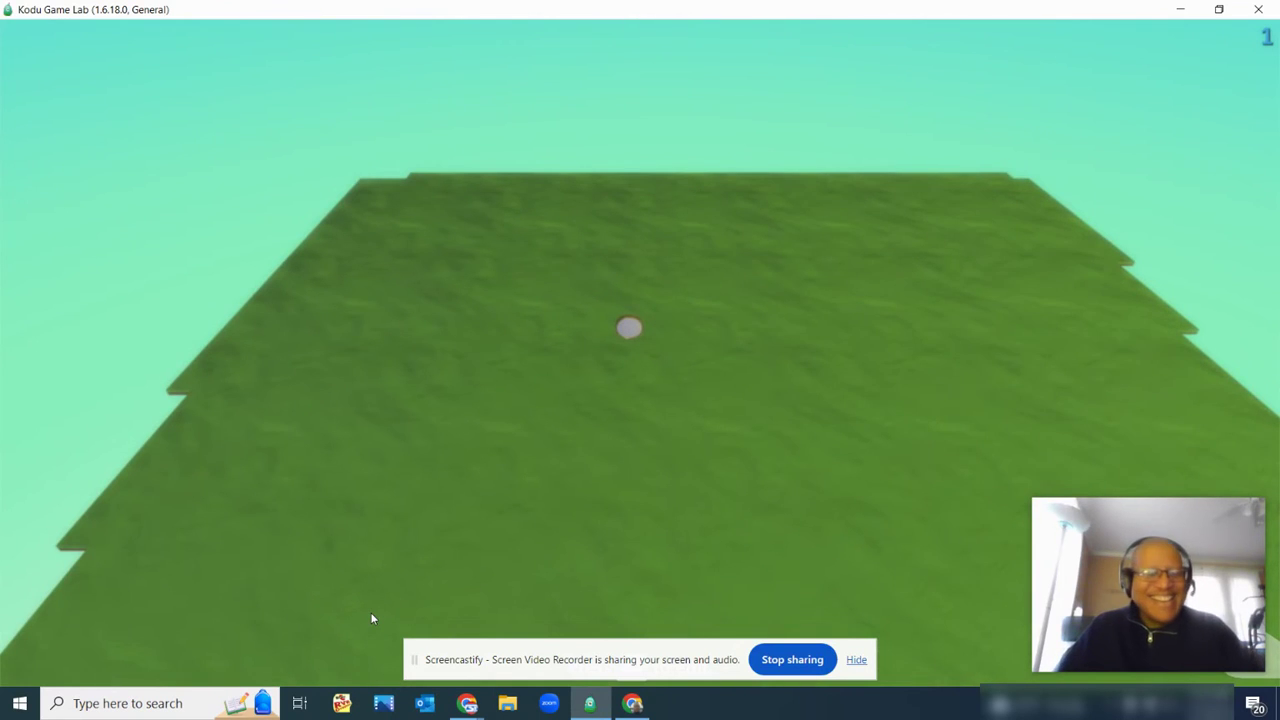
key(Escape)
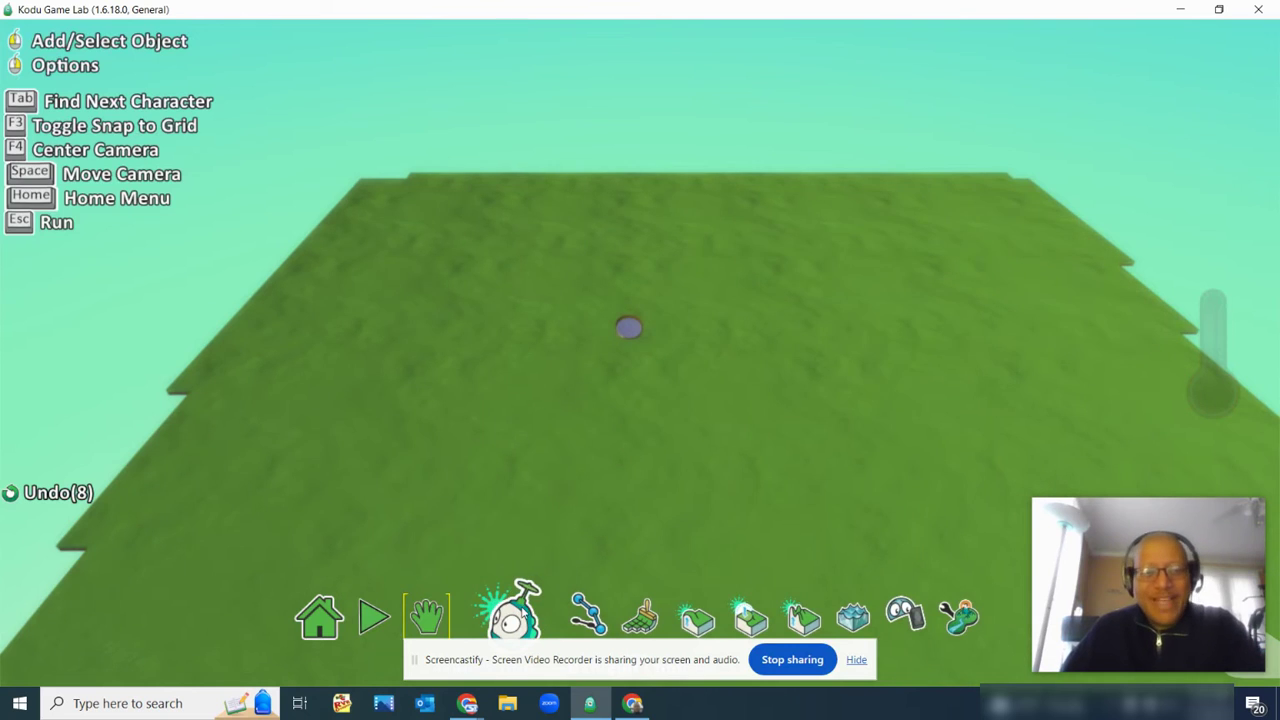
click(515, 622)
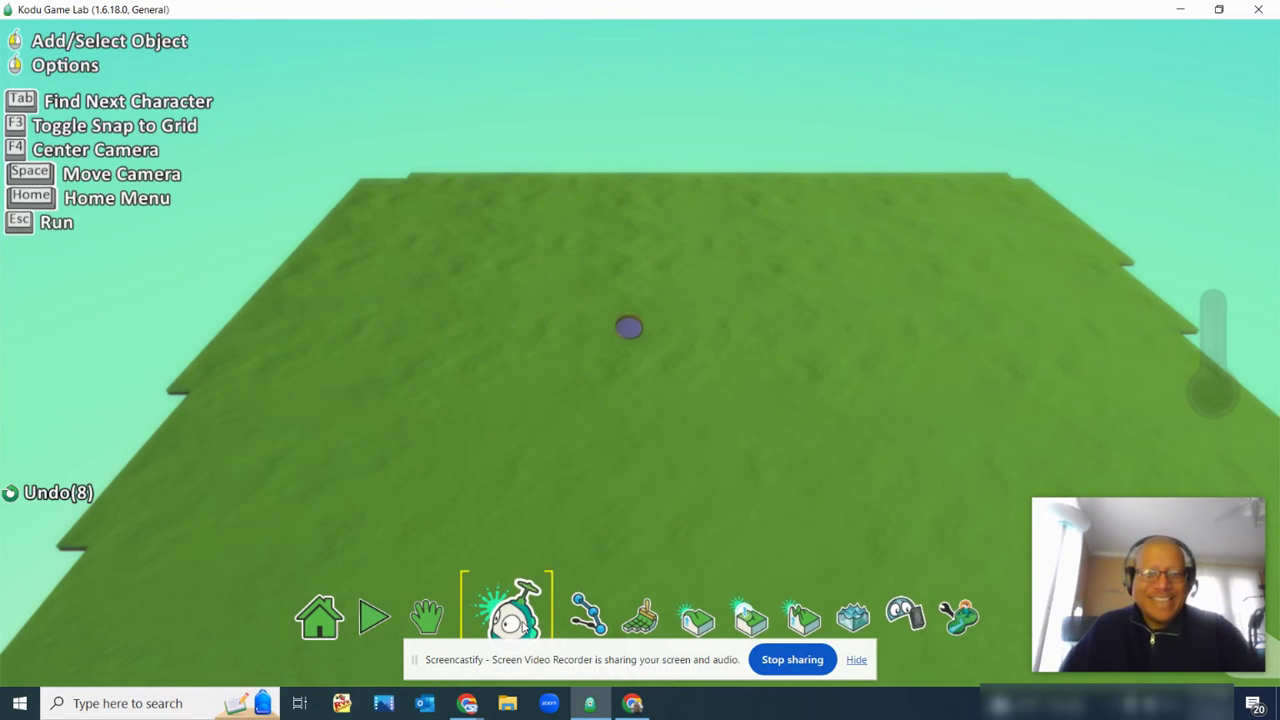
click(640, 345)
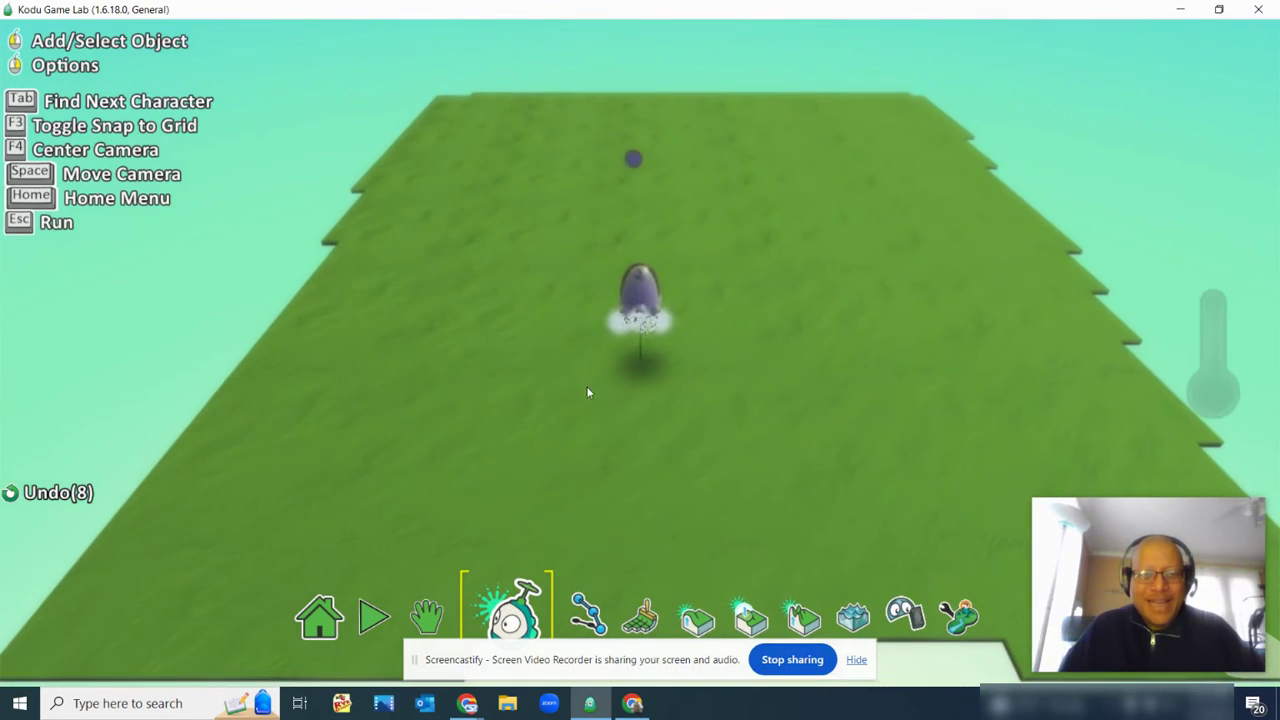
In rule 3, replace the boom's 'me' target with 'it' so the bumped coin explodes
right_click(643, 280)
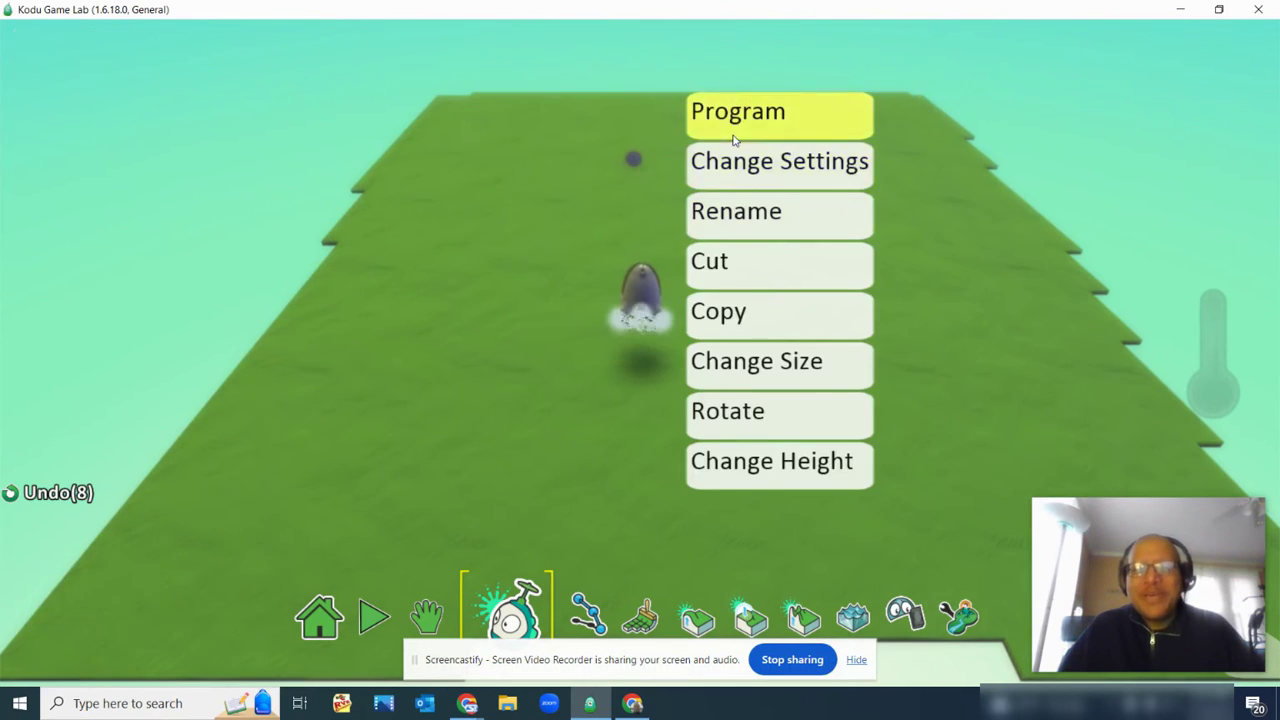
click(732, 134)
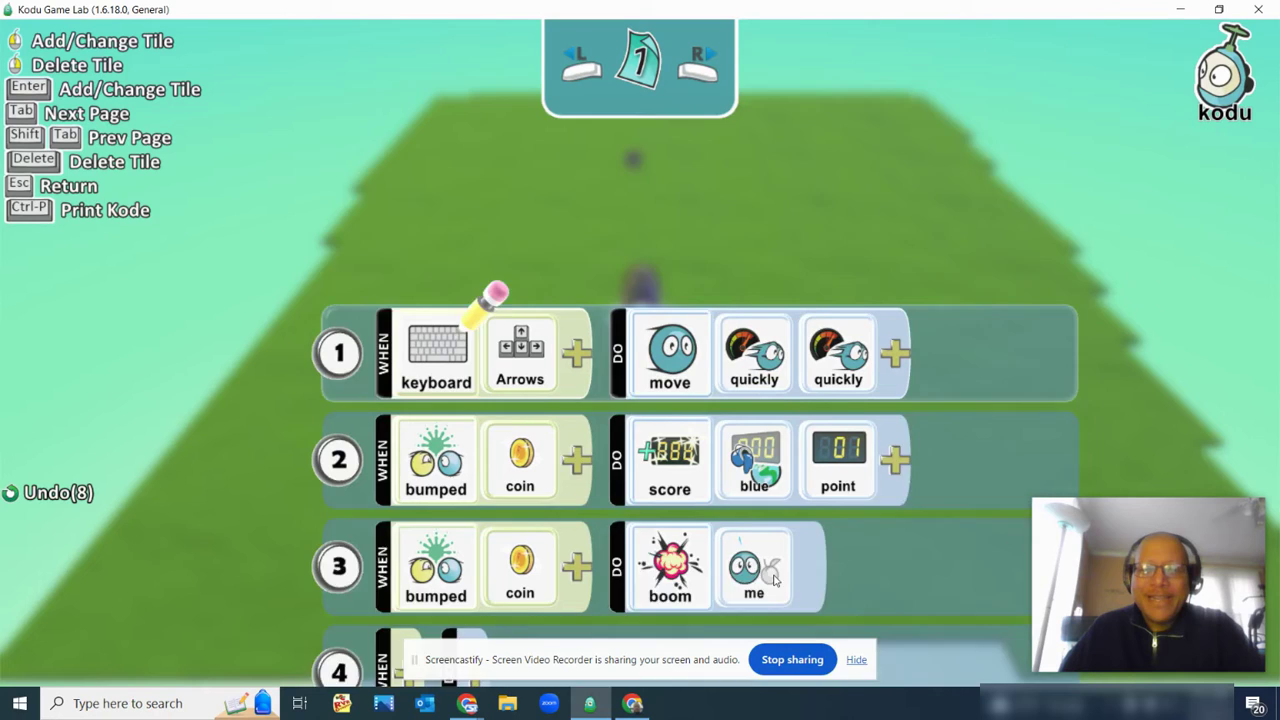
right_click(759, 385)
click(830, 322)
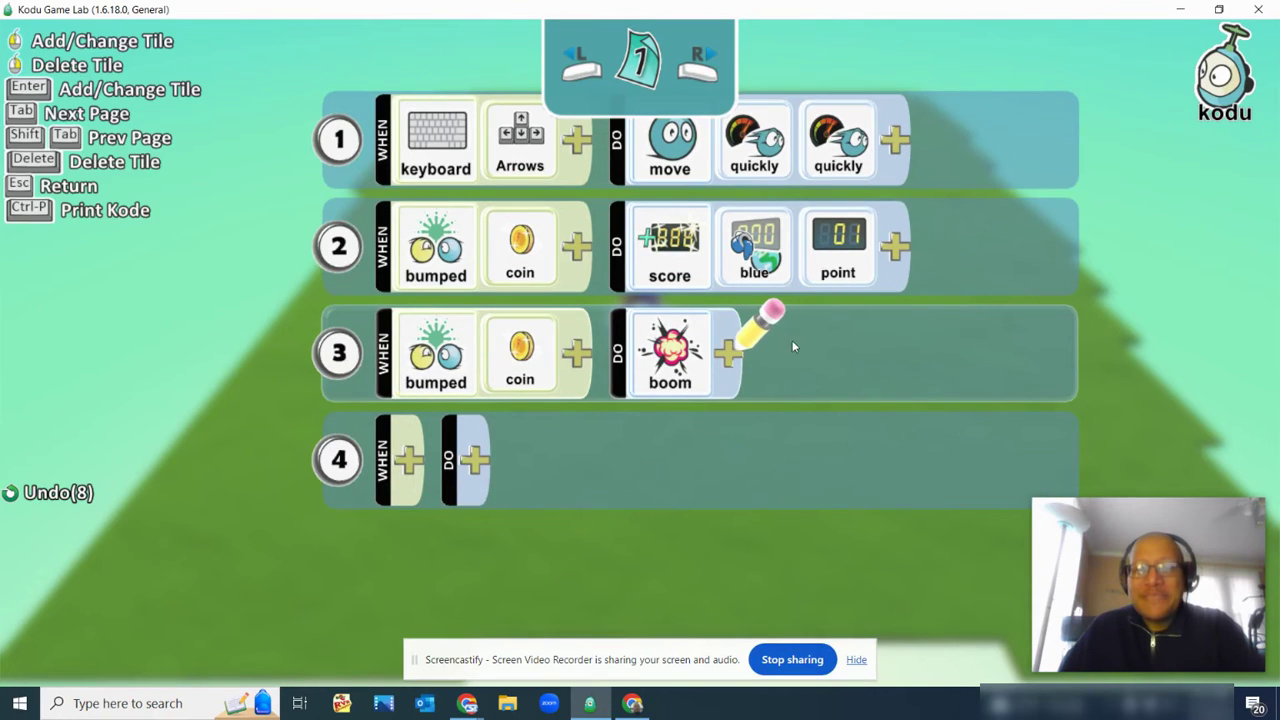
click(720, 356)
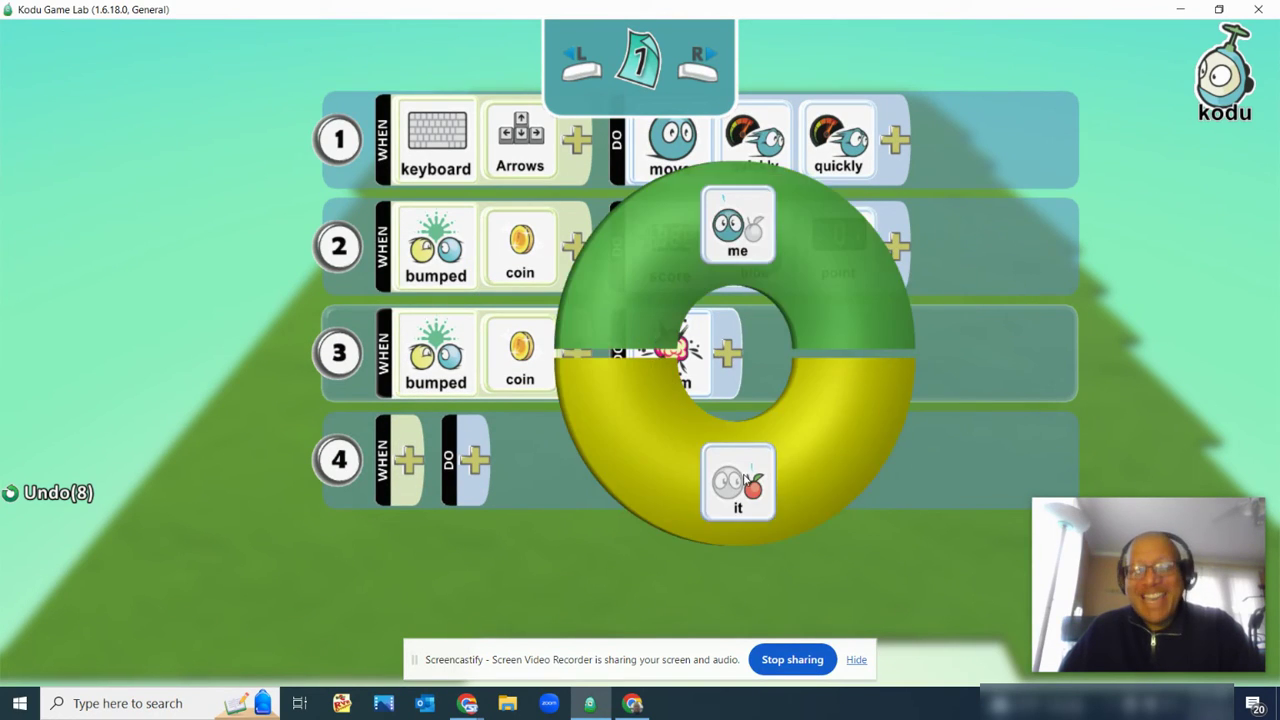
click(743, 480)
key(Escape)
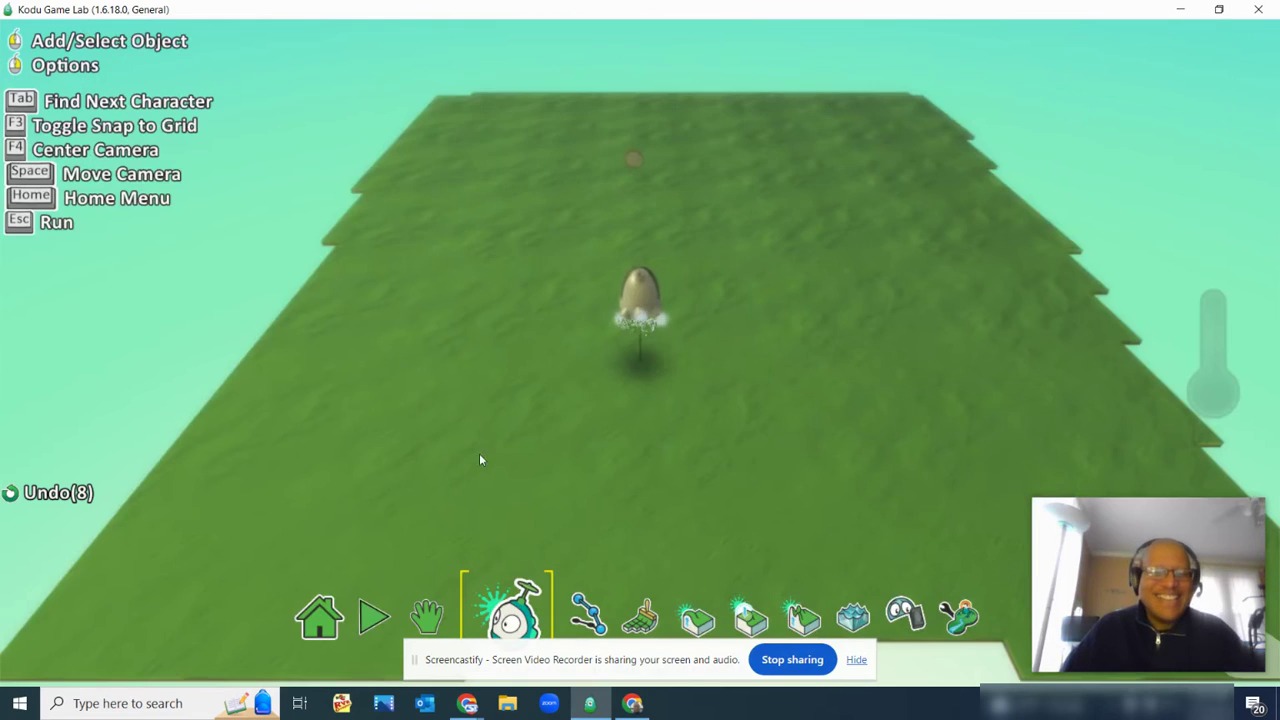
click(388, 622)
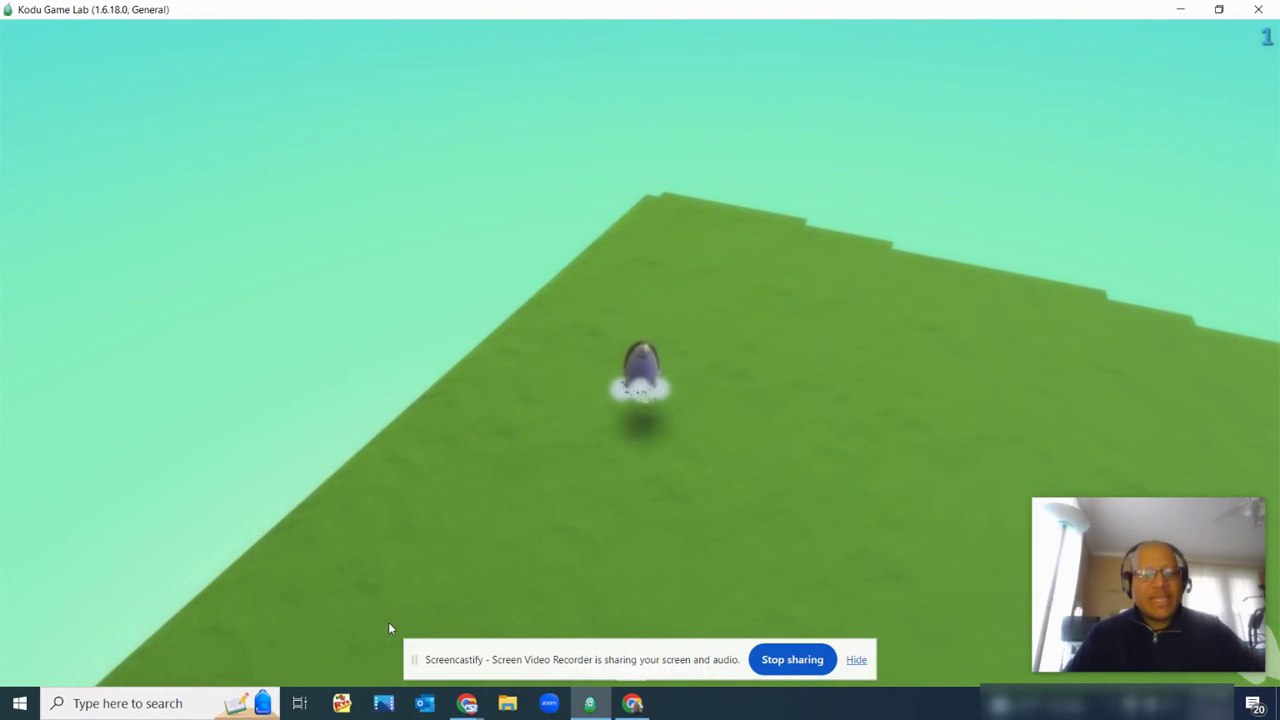
key(Escape)
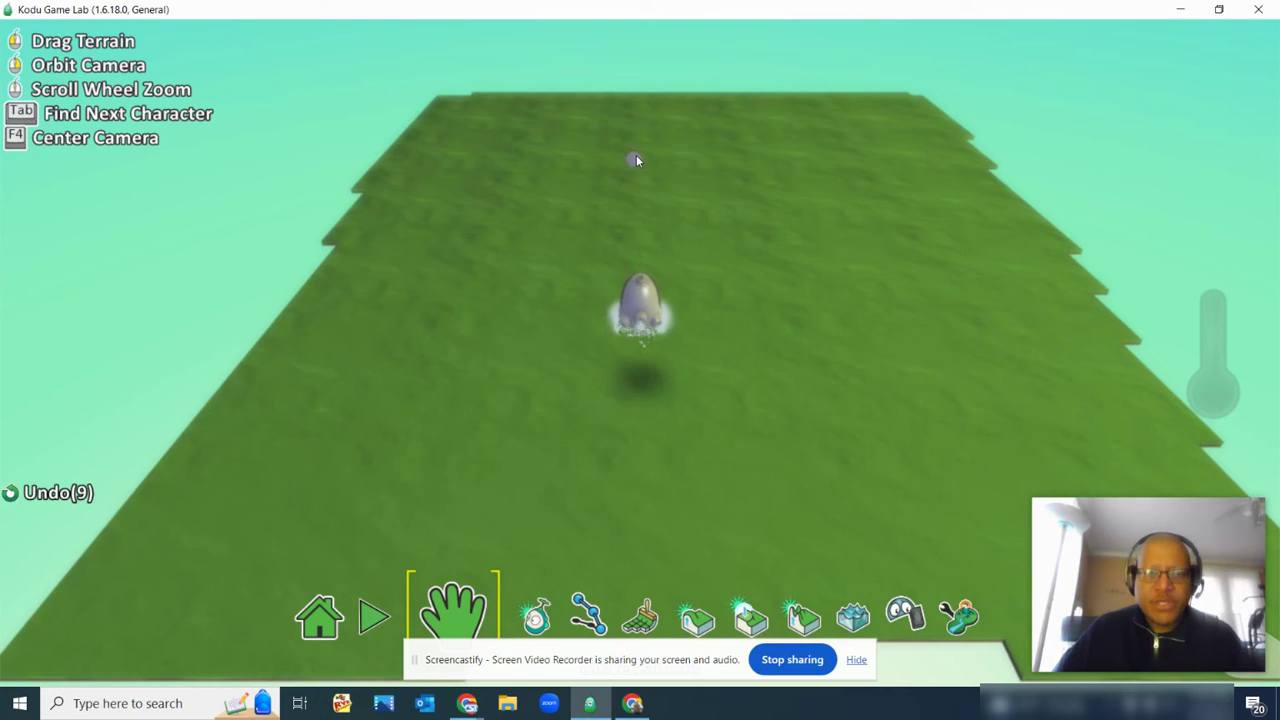
Switch to the Object tool for placing the extra coins
click(536, 613)
mouse_move(640, 300)
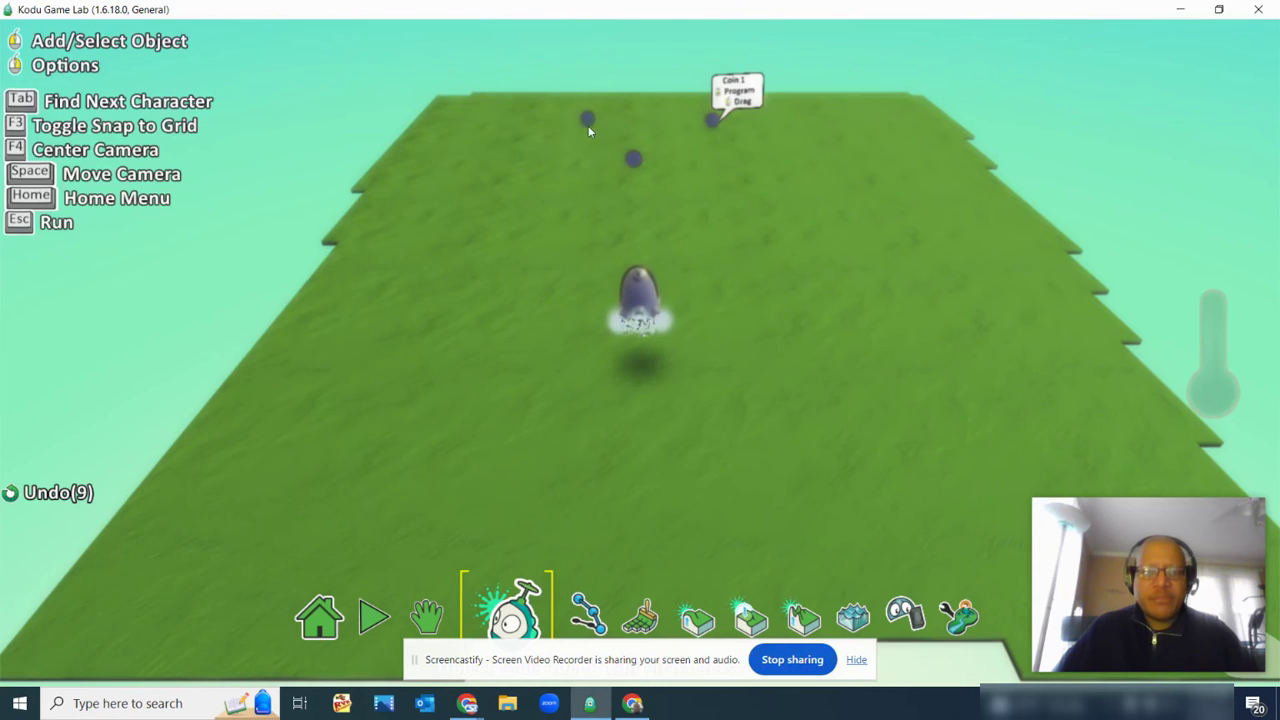
click(381, 626)
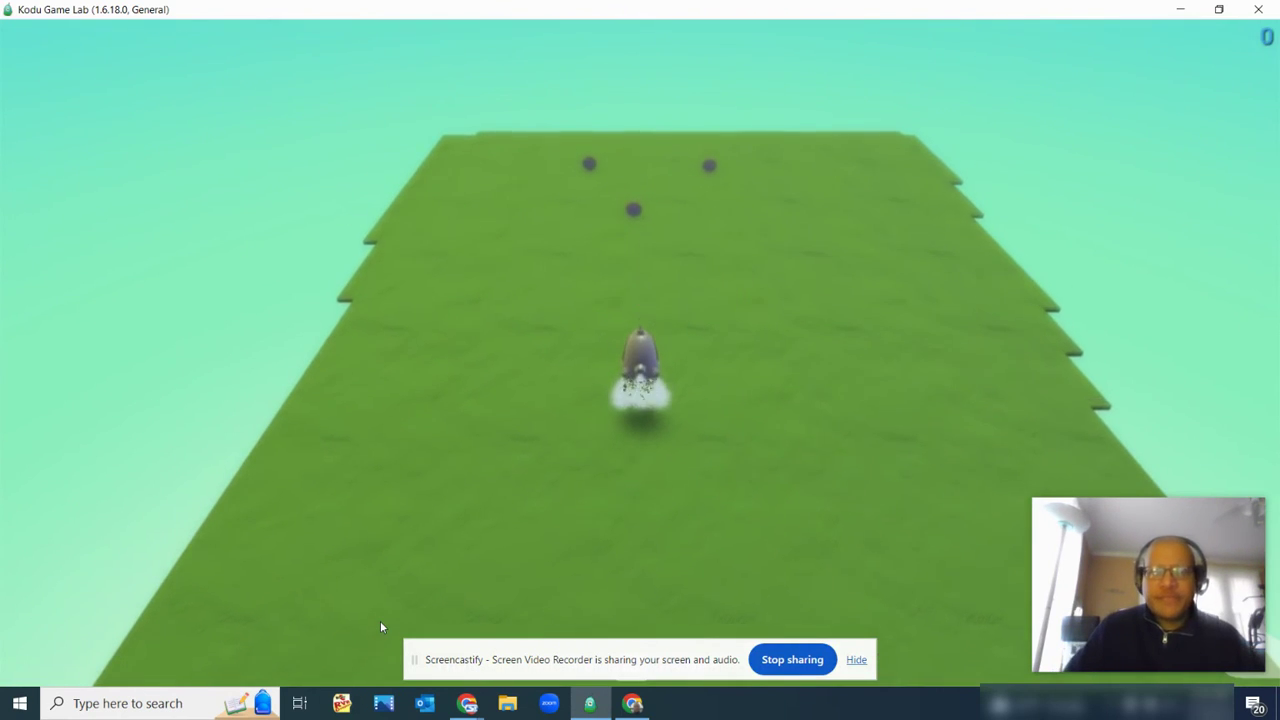
key(Up)
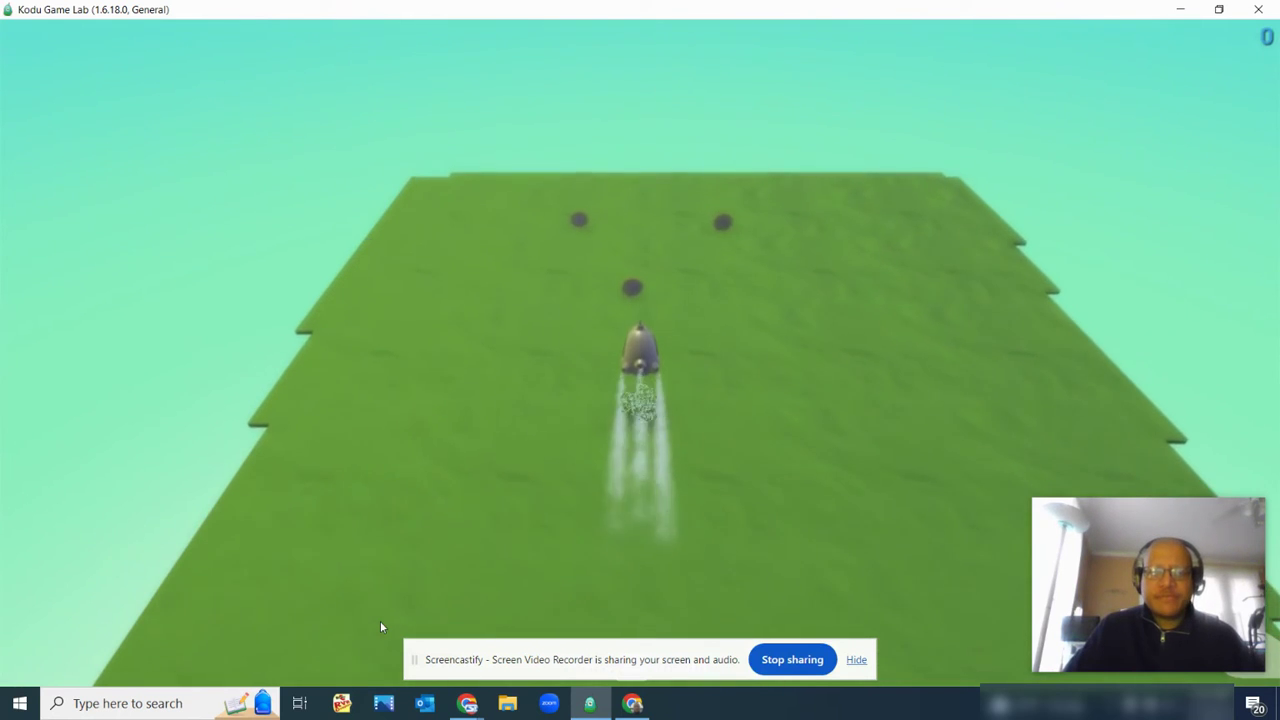
key(Right)
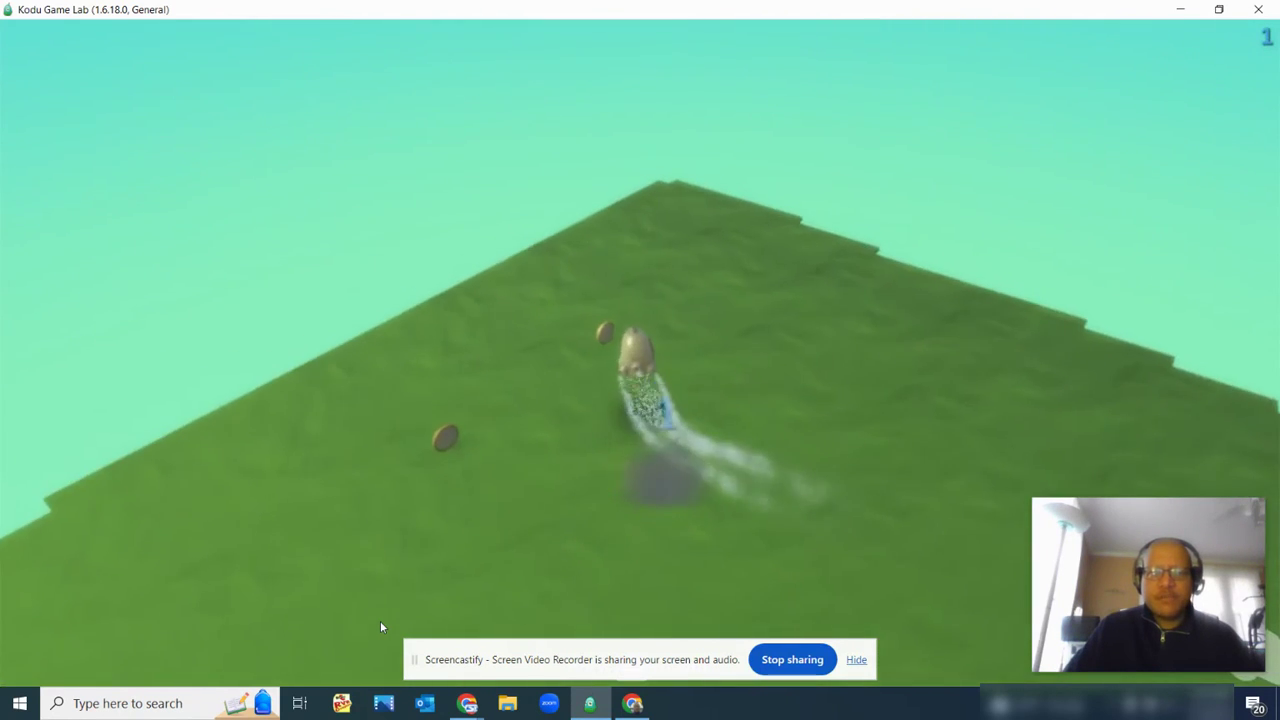
key(Left)
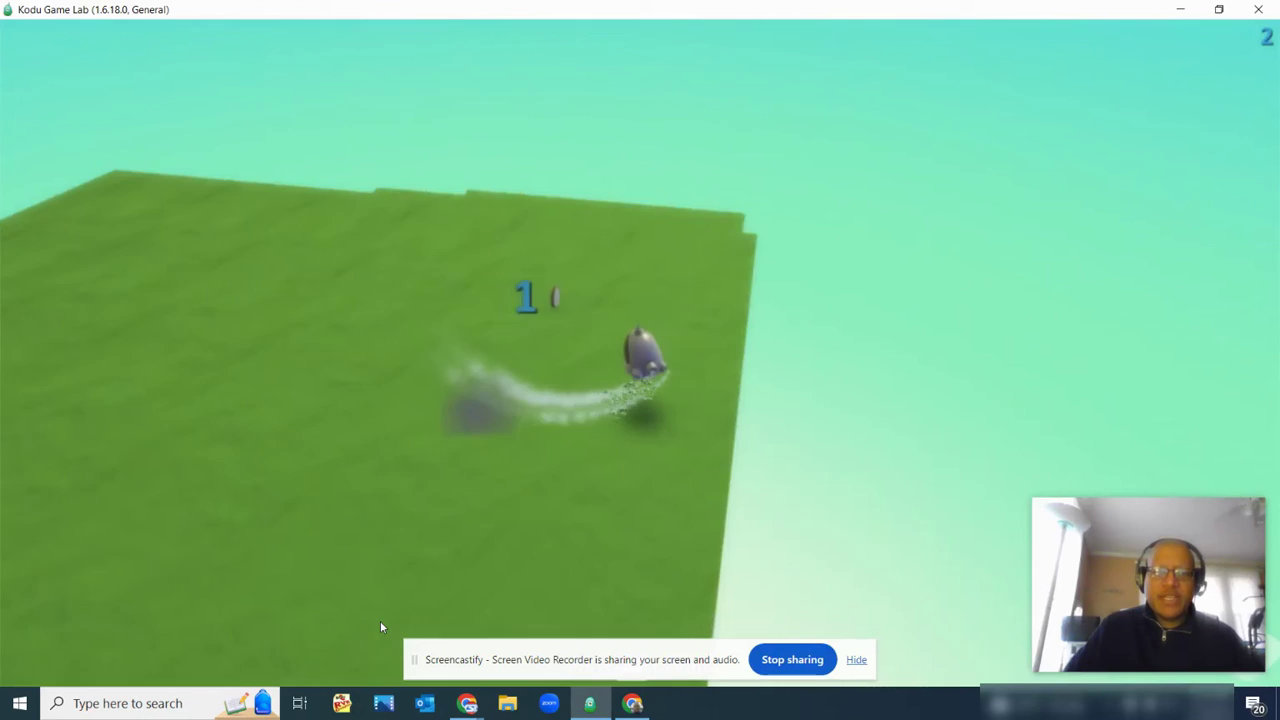
key(Up)
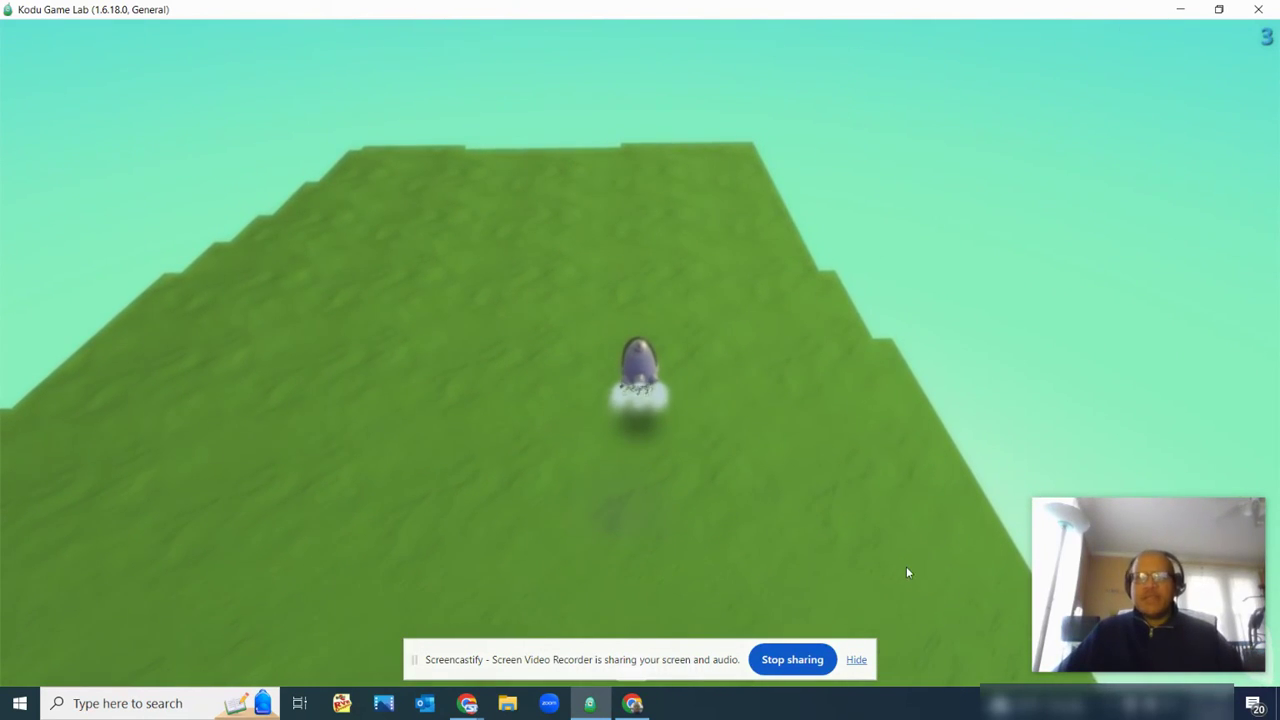
key(Escape)
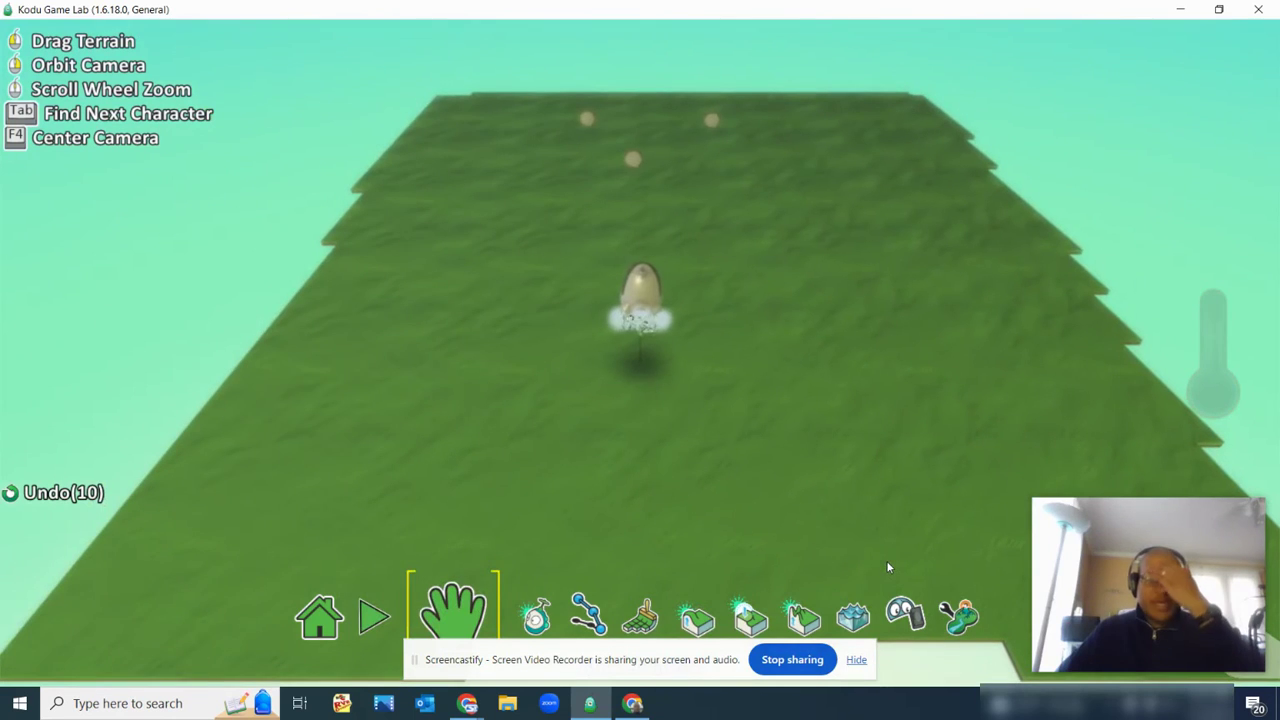